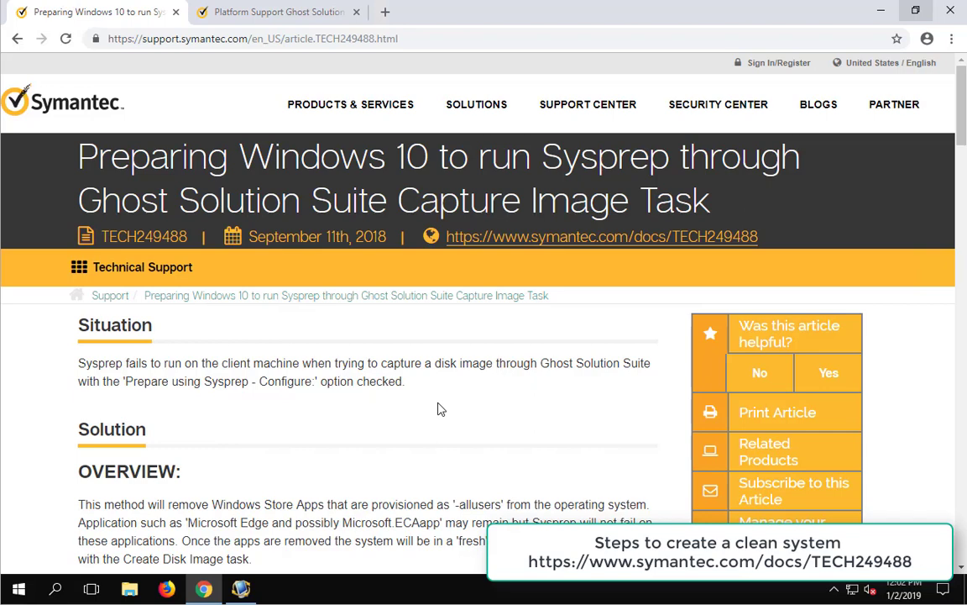
Step: Review the Platform Support article's supported platforms, then minimize Chrome back to the Ghost console
left_click(269, 12)
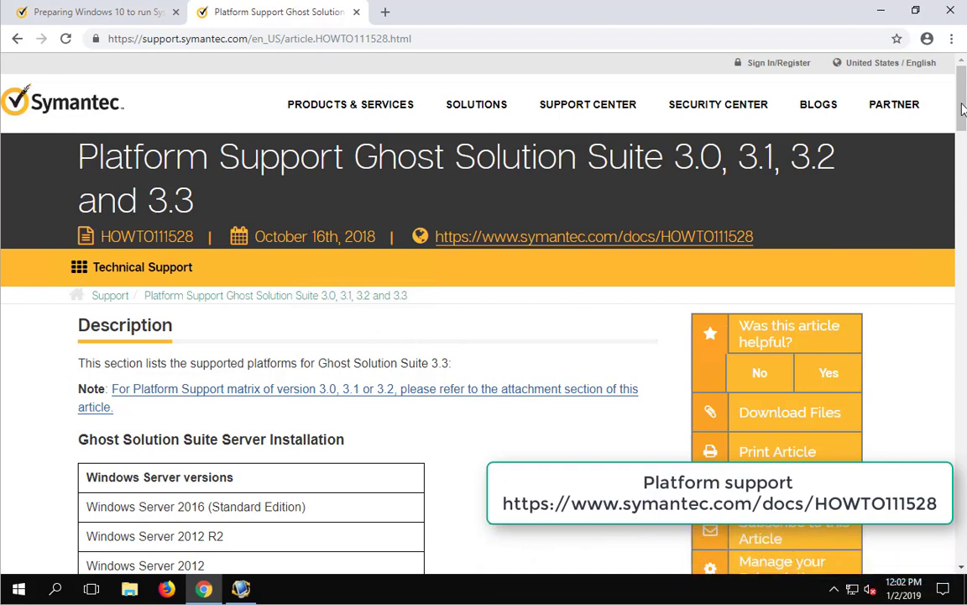
left_click_drag(963, 132, 929, 425)
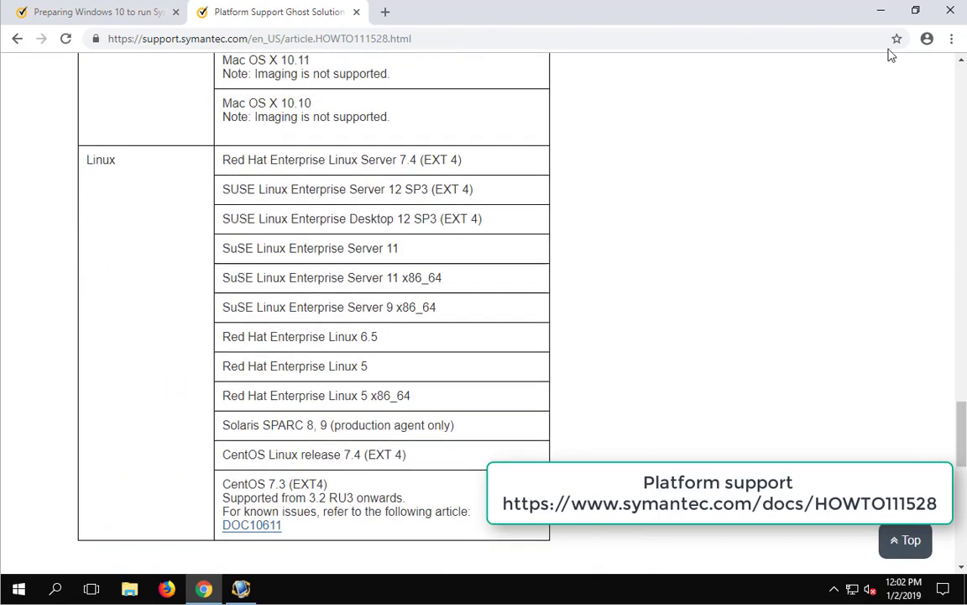
left_click(883, 13)
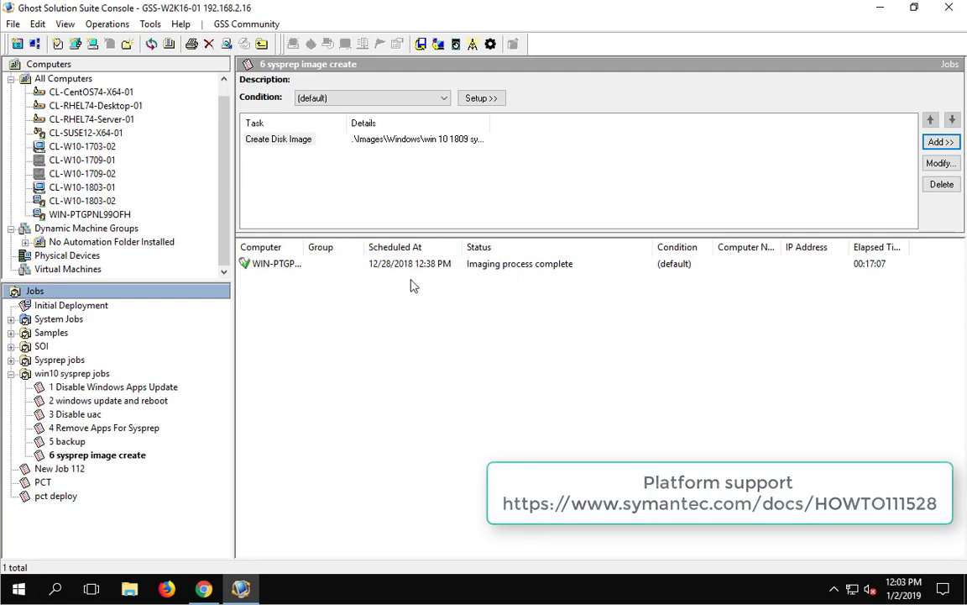
Step: Create job 'deploy syspred win 10 1809' in the win10 sysprep jobs folder and open it
key("shift+F10")
left_click(53, 373)
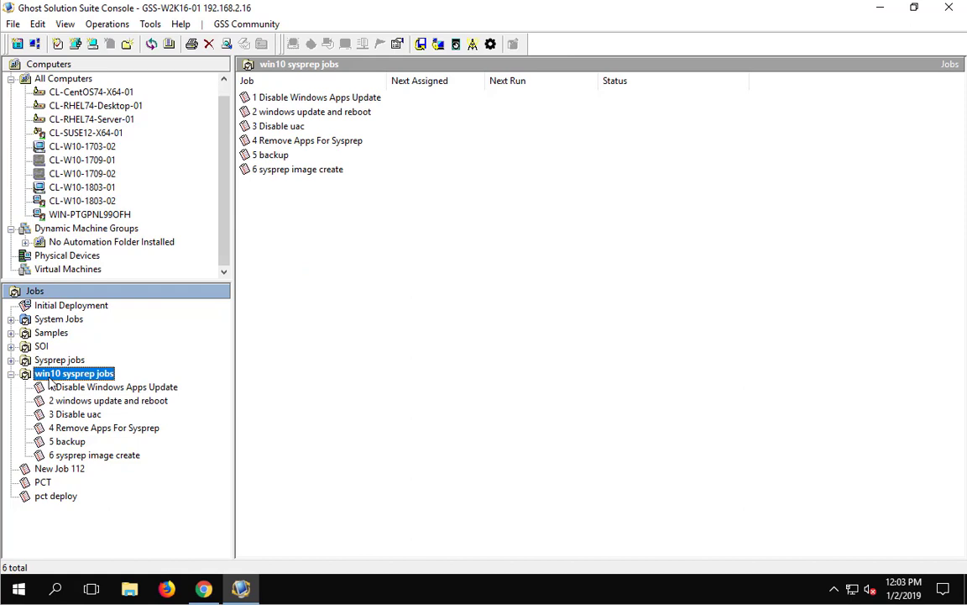
right_click(275, 244)
left_click(301, 249)
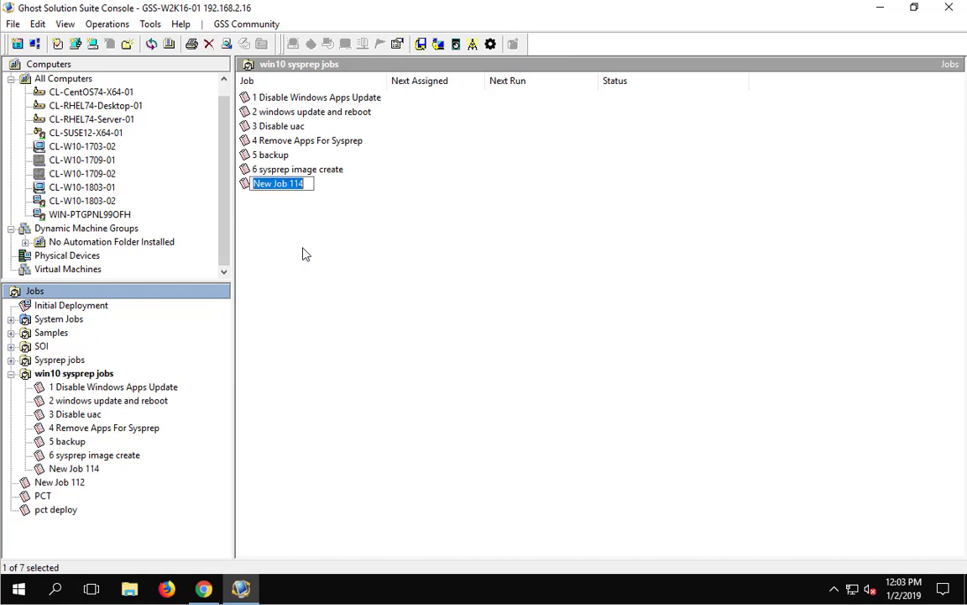
type("deploy syspred ")
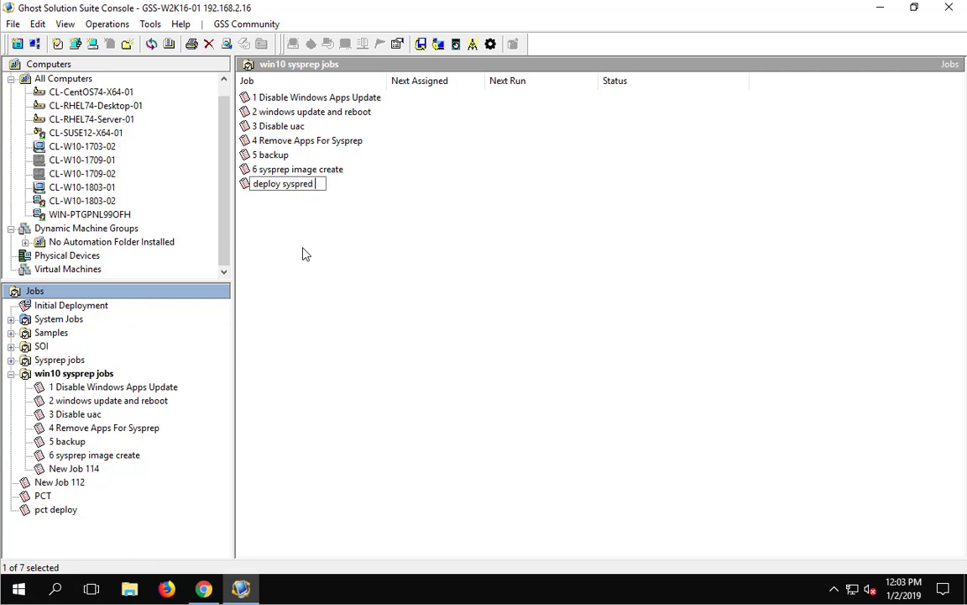
type("win 10 1809")
key("Return")
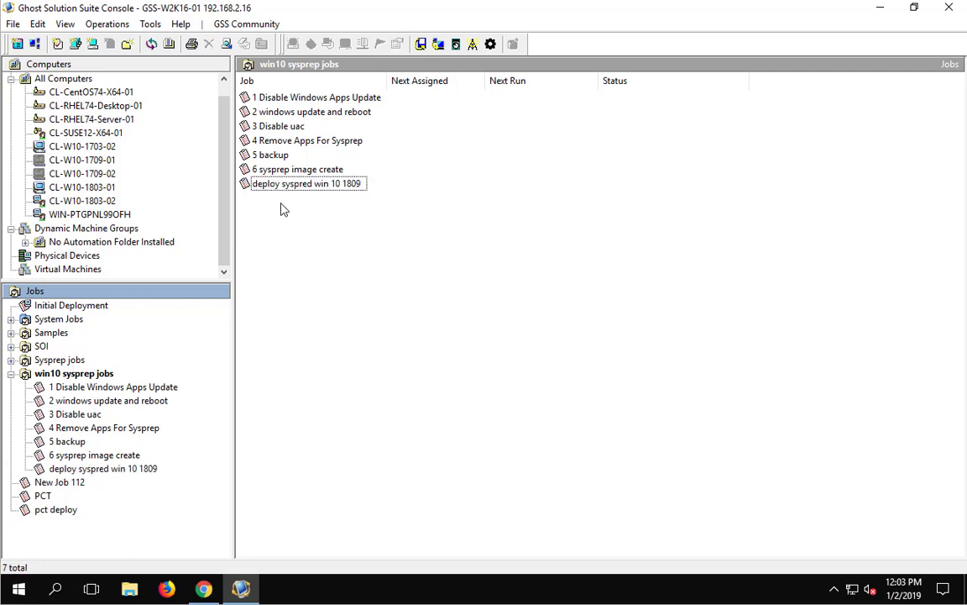
double_click(256, 184)
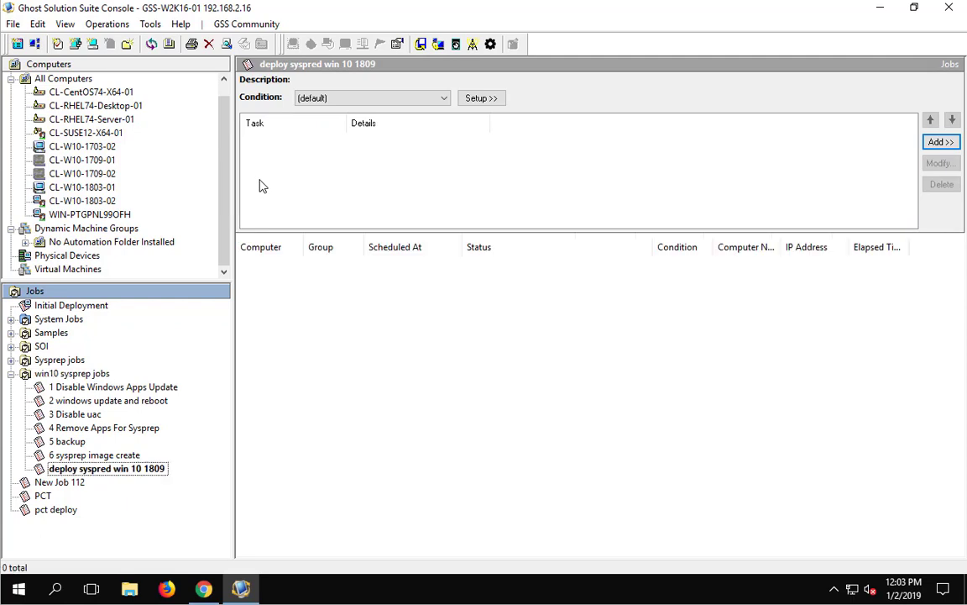
Step: Add a Distribute Disk Image task using win10sysprep.gho, marked as prepared with Sysprep
left_click(941, 143)
left_click(865, 162)
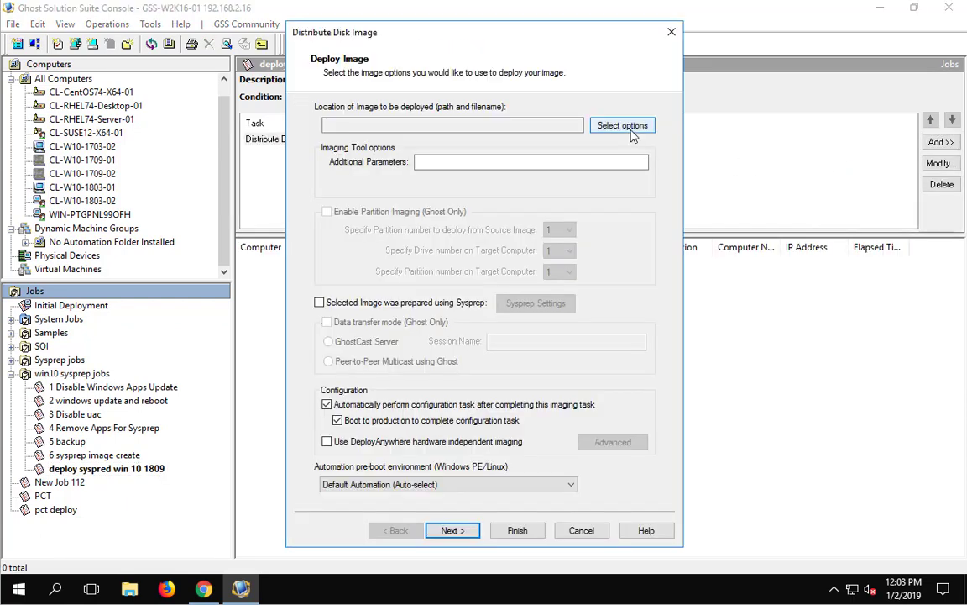
left_click(625, 128)
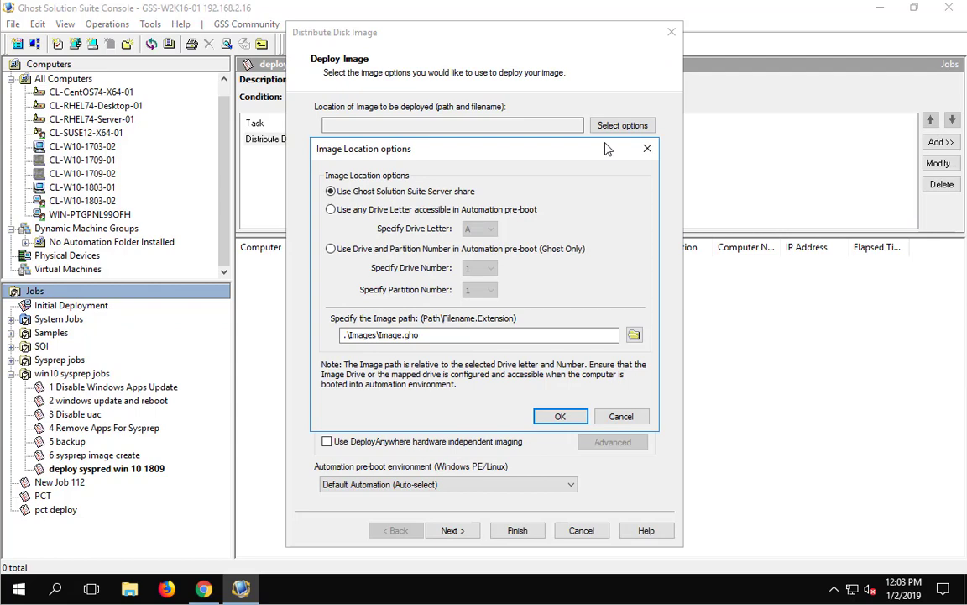
left_click(638, 335)
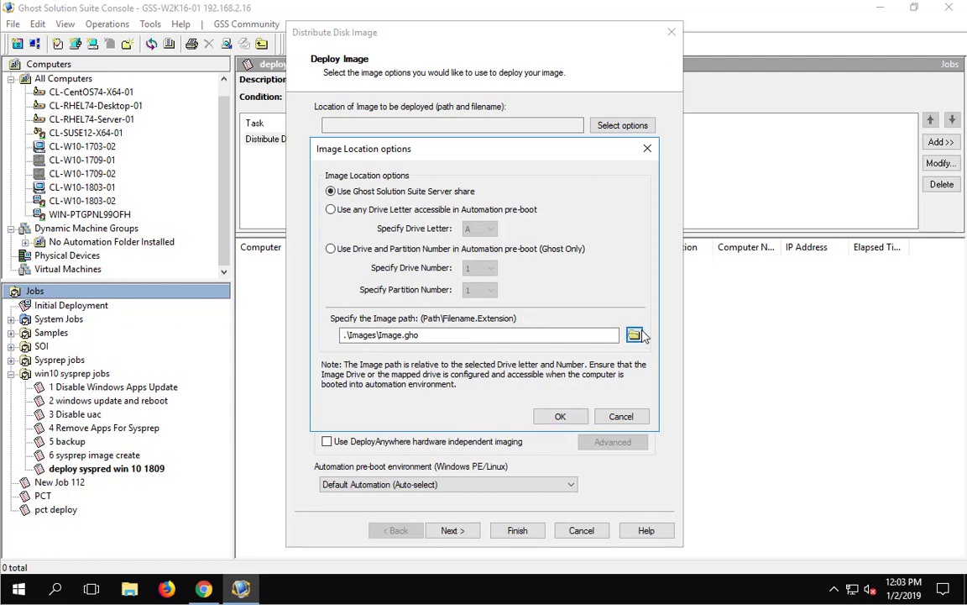
left_click(411, 200)
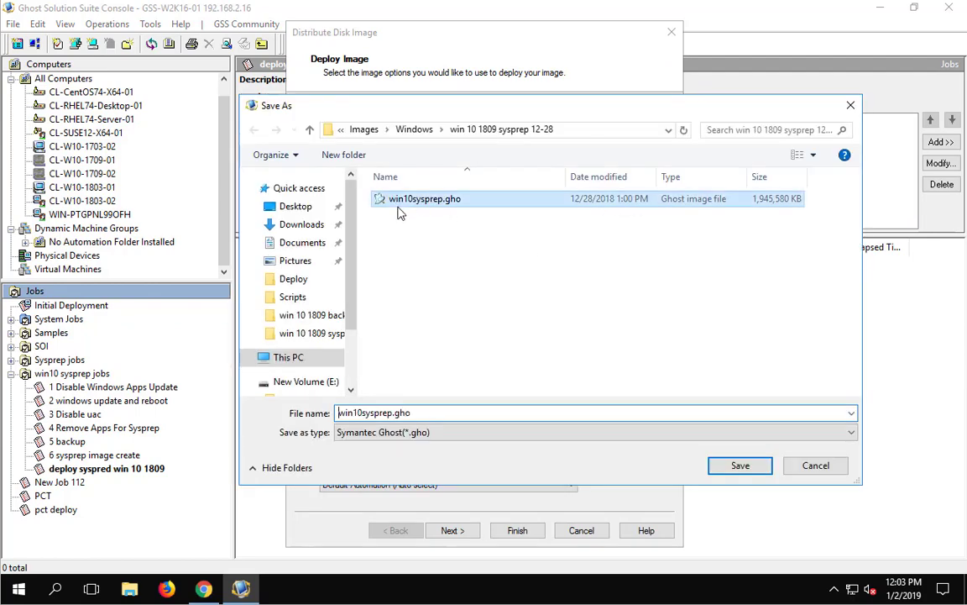
left_click(741, 466)
left_click(559, 415)
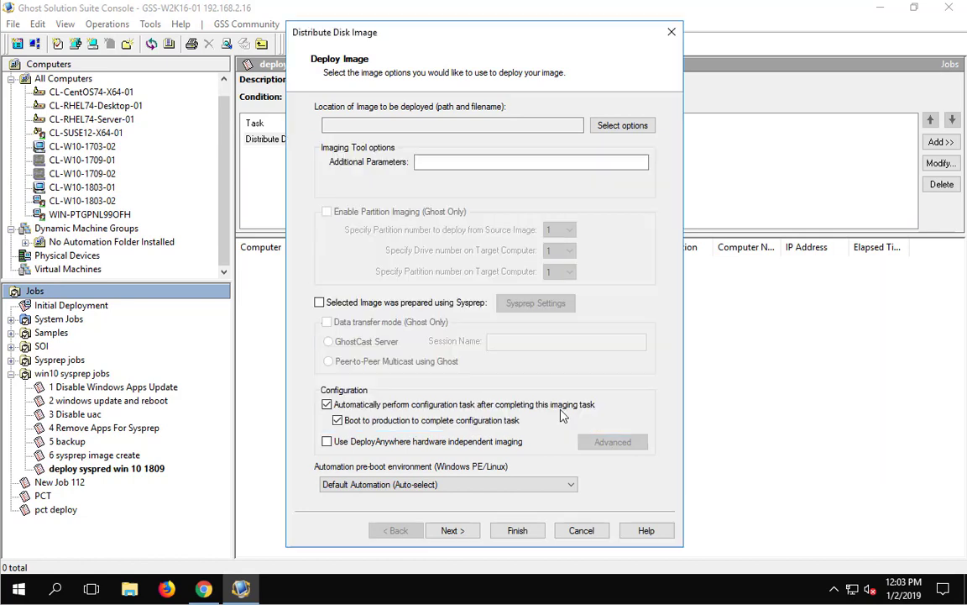
left_click(349, 304)
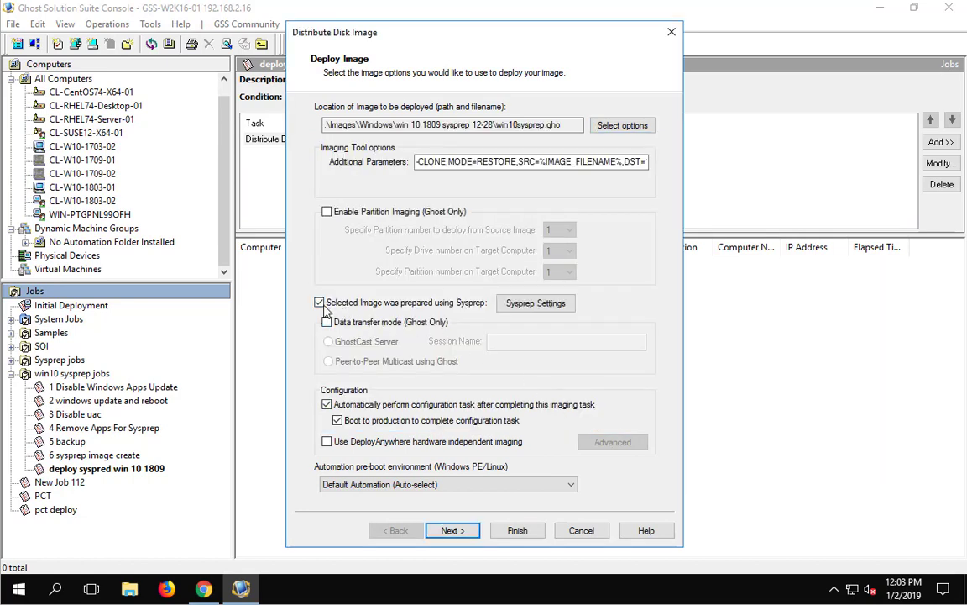
Step: Set the task's Sysprep settings to Windows 10 Enterprise x64 with USE EXISTING KEY, then finish the task
left_click(536, 304)
left_click(518, 236)
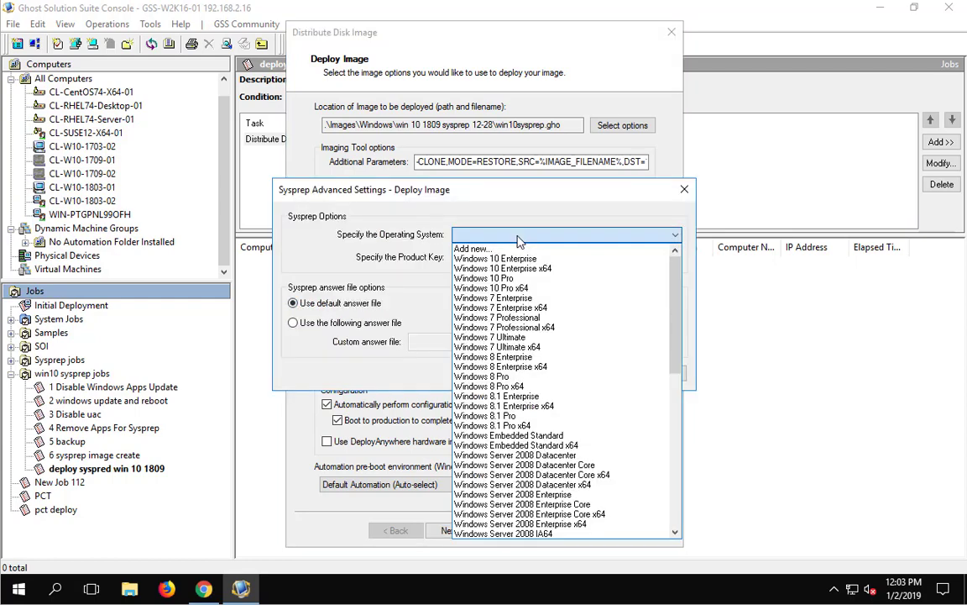
left_click(553, 267)
left_click(557, 259)
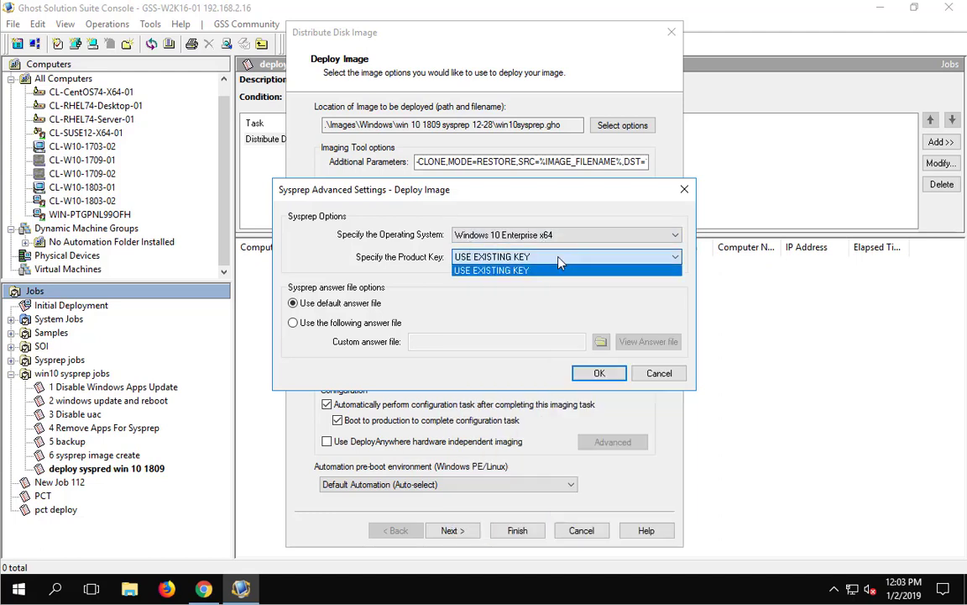
left_click(494, 263)
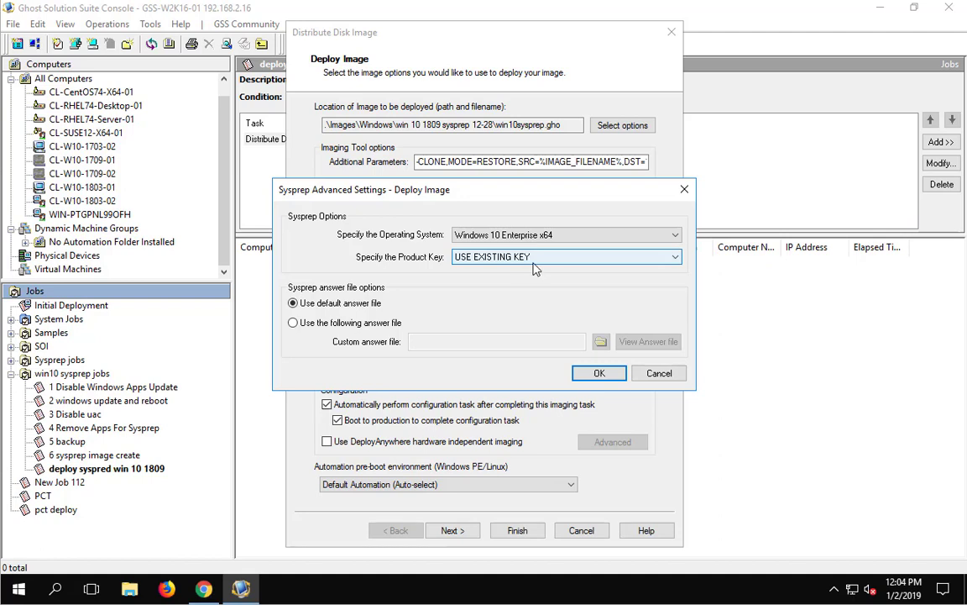
left_click(615, 377)
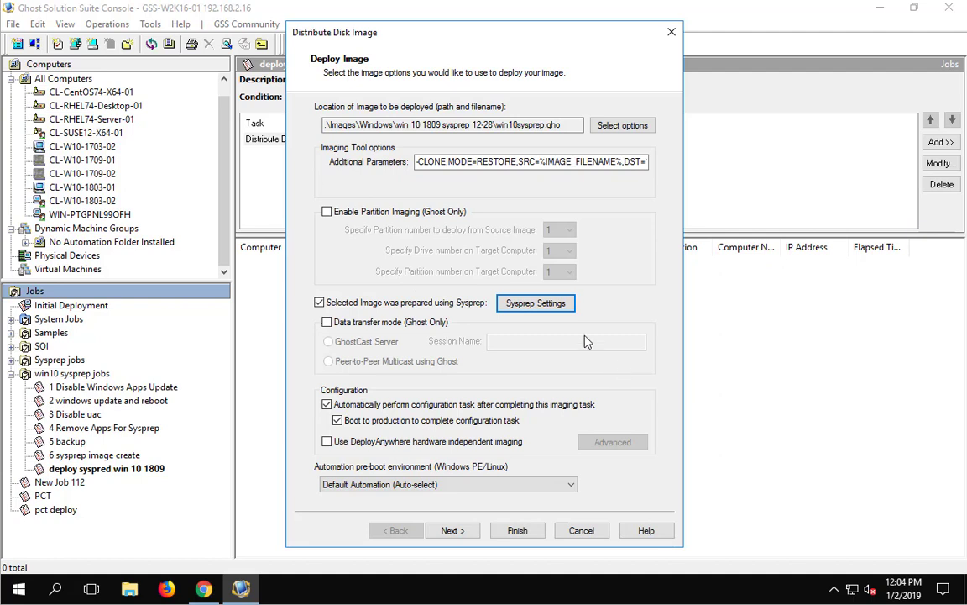
left_click(518, 530)
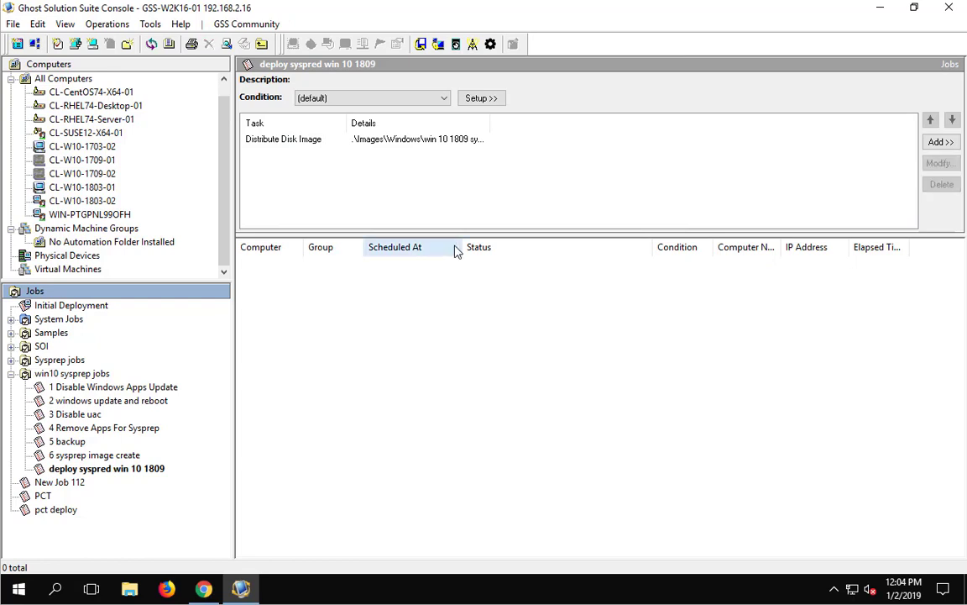
Step: Open the OS product key settings in Program Options' Global settings
left_click(148, 26)
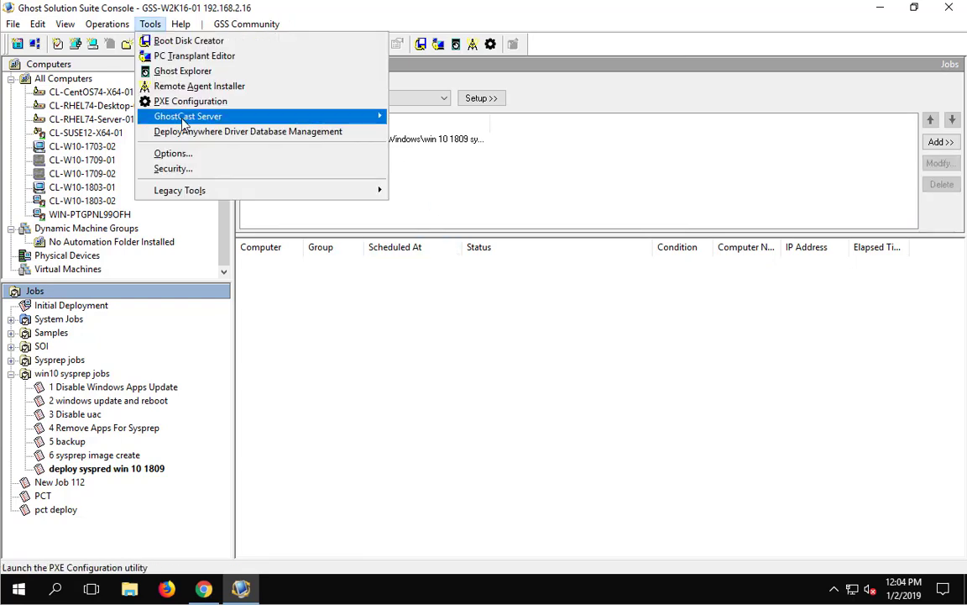
left_click(193, 157)
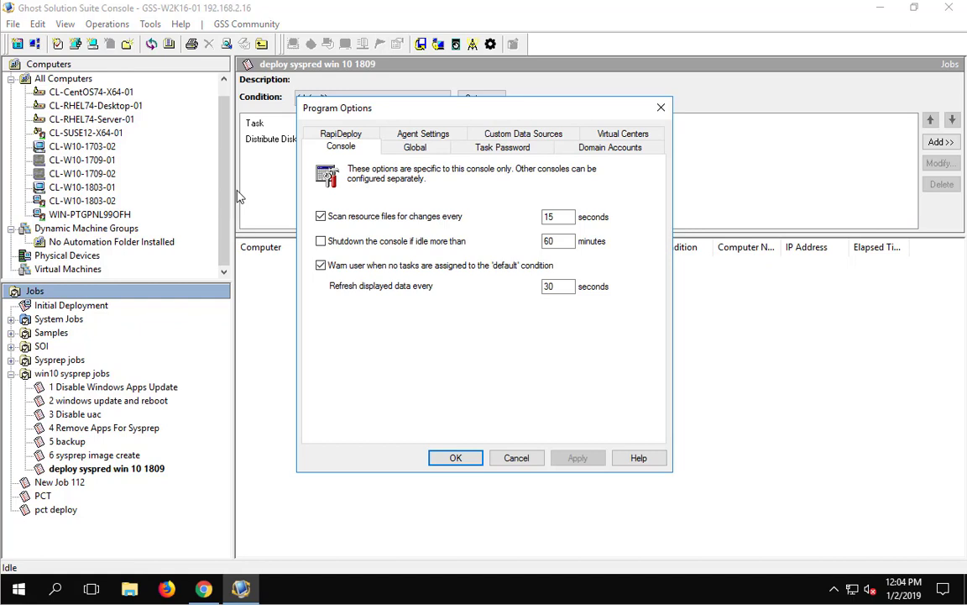
left_click(412, 147)
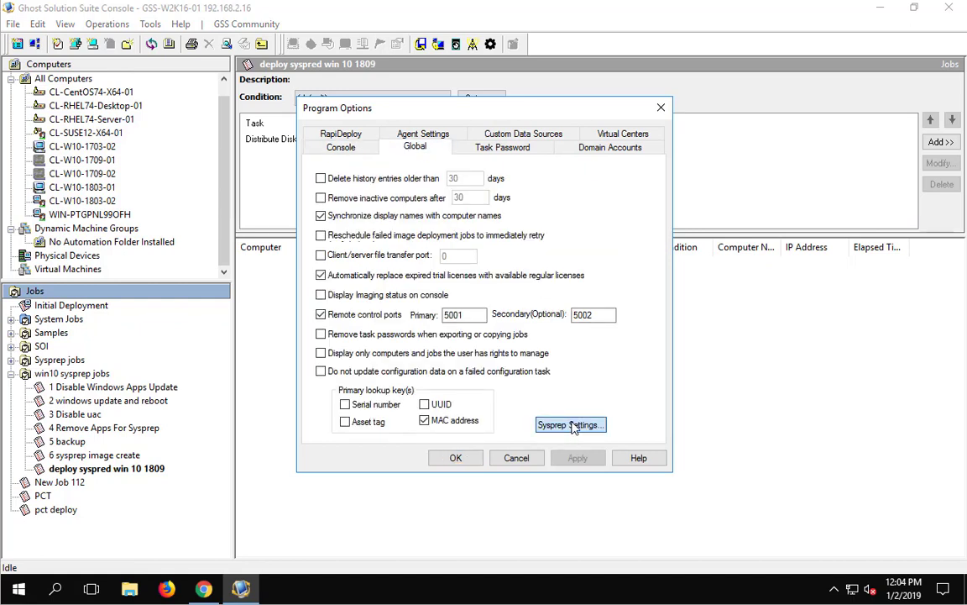
left_click(570, 426)
Step: Choose Windows 10 Enterprise x64 as the operating system and start adding a product key
left_click(570, 230)
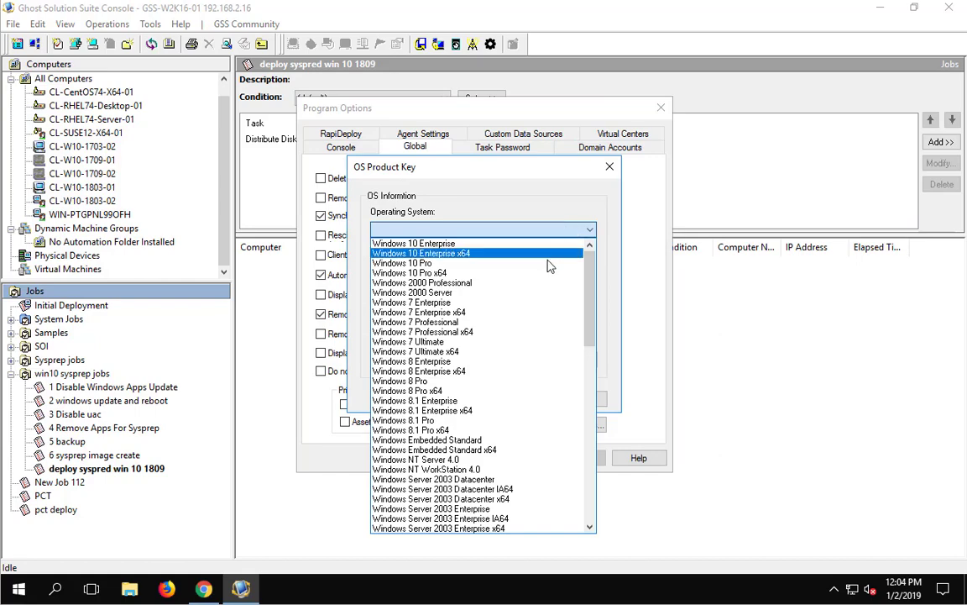
left_click(551, 263)
left_click(585, 229)
left_click(556, 255)
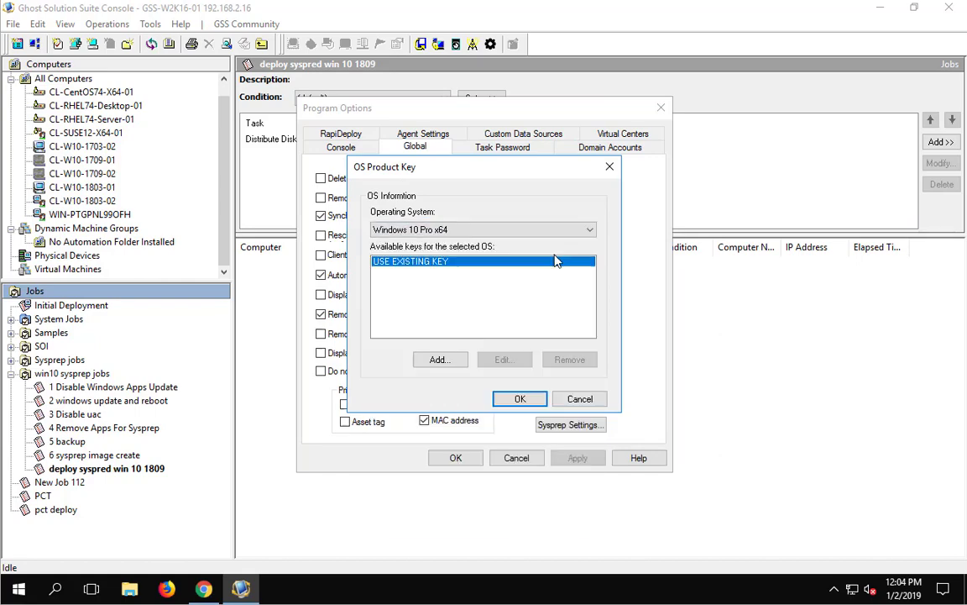
left_click(518, 227)
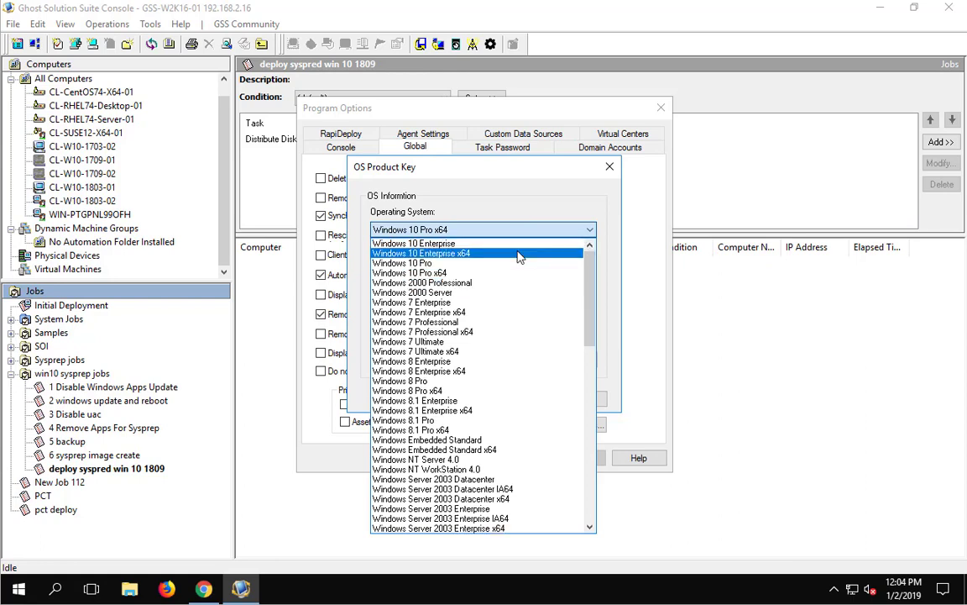
left_click(518, 254)
left_click(436, 359)
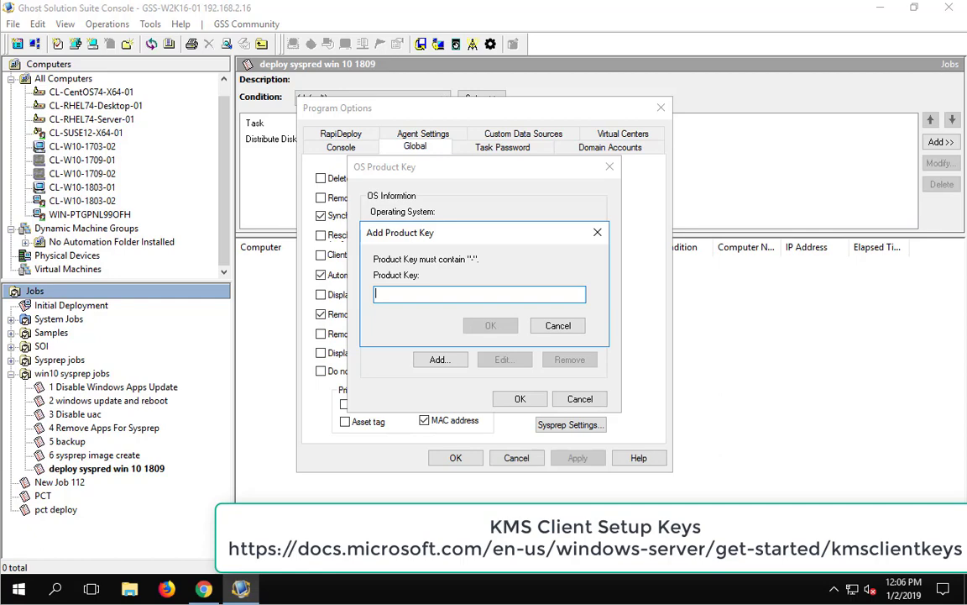
Step: On the KMS Client Setup Keys page, scroll to the Windows 10 table and select the Enterprise key
left_click(205, 590)
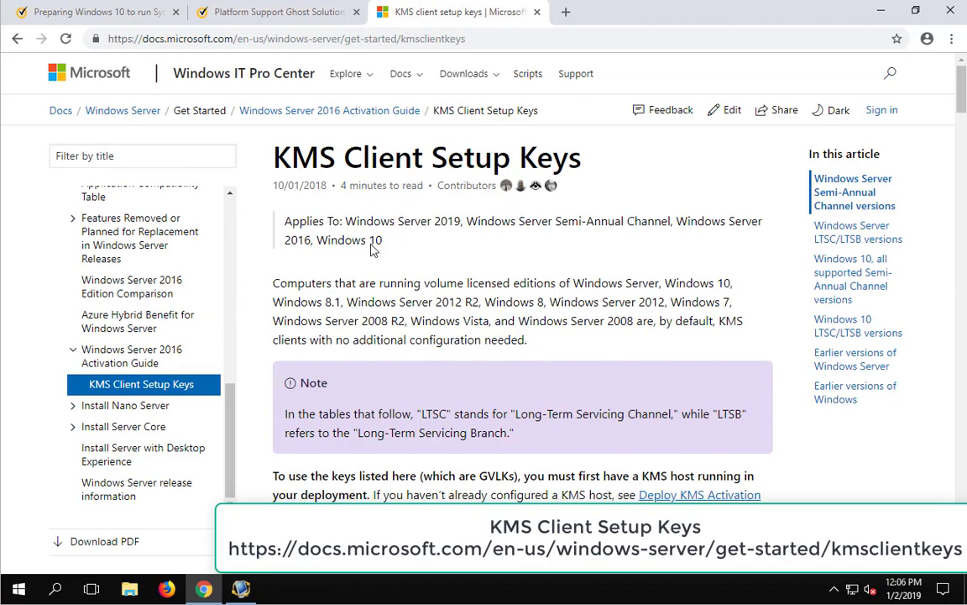
scroll(494, 304, "down", 10)
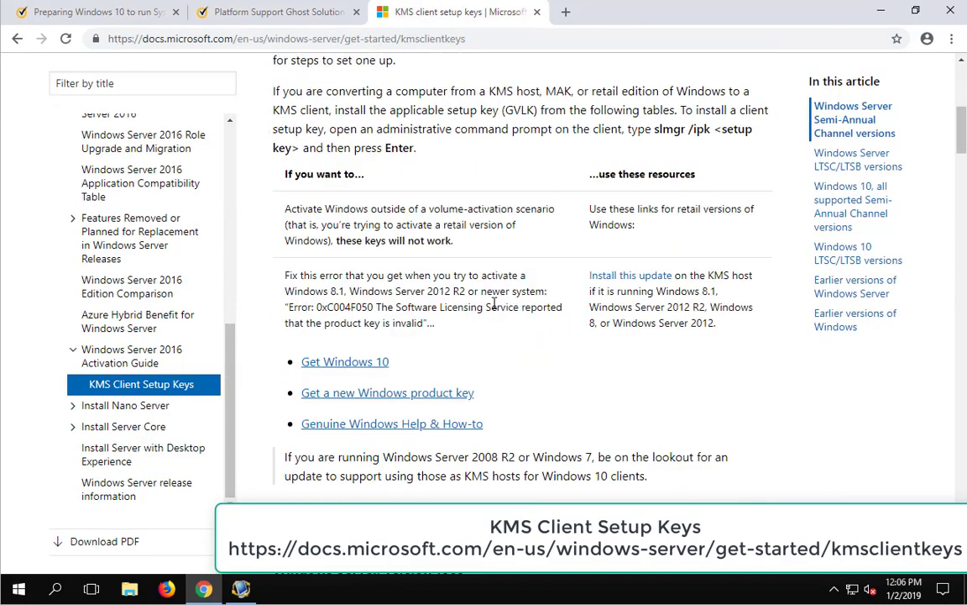
scroll(494, 304, "down", 7)
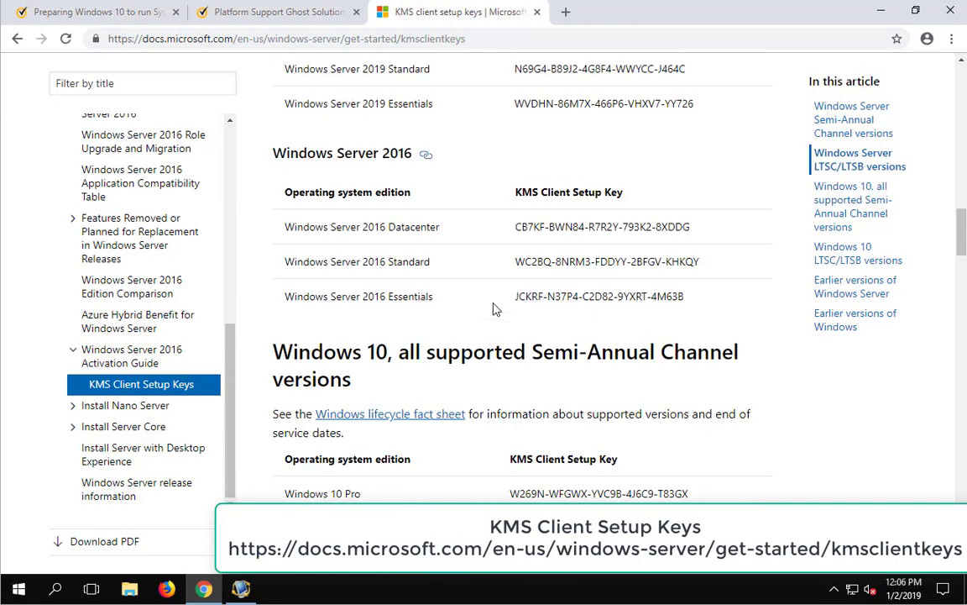
scroll(495, 309, "down", 2)
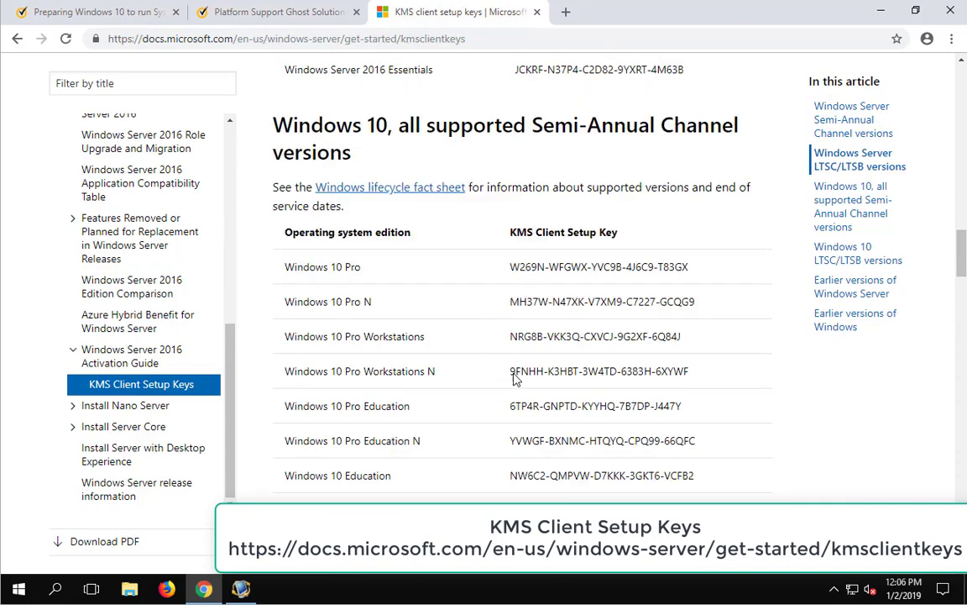
scroll(647, 445, "down", 1)
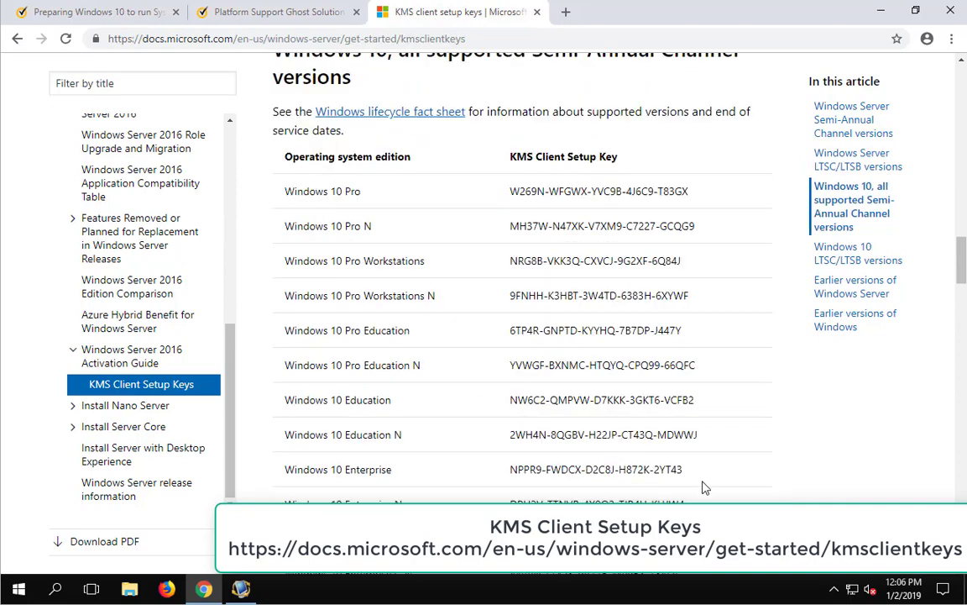
left_click_drag(684, 470, 512, 471)
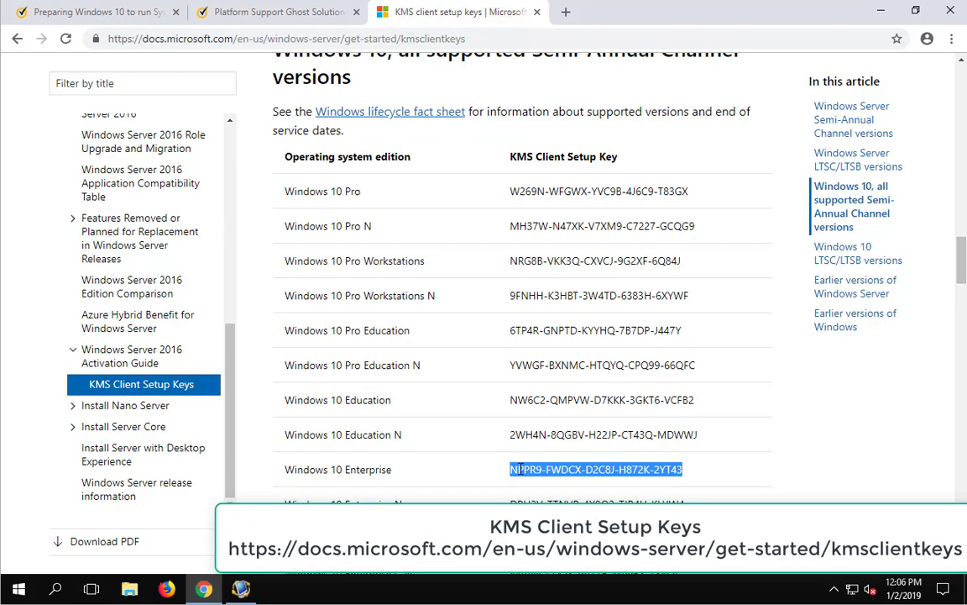
Step: Copy the Windows 10 Enterprise KMS key, paste it into Add Product Key, and confirm both dialogs
right_click(519, 469)
left_click(537, 539)
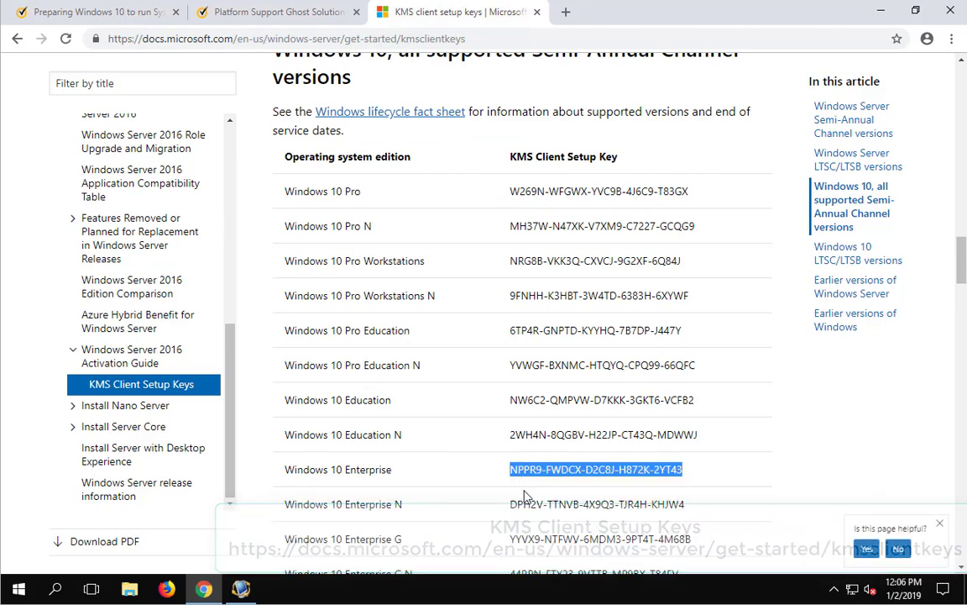
left_click(207, 590)
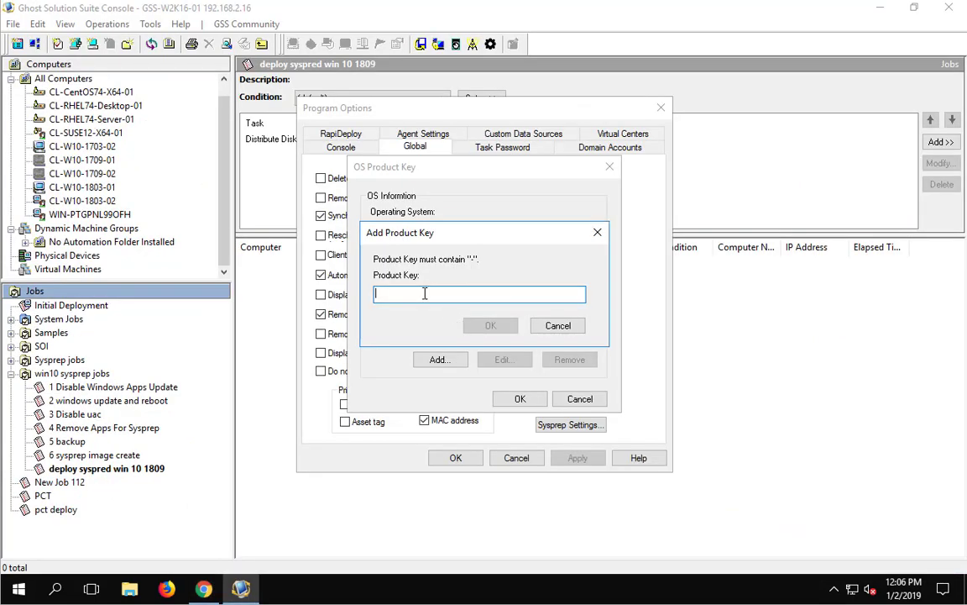
key("ctrl+v")
left_click(490, 326)
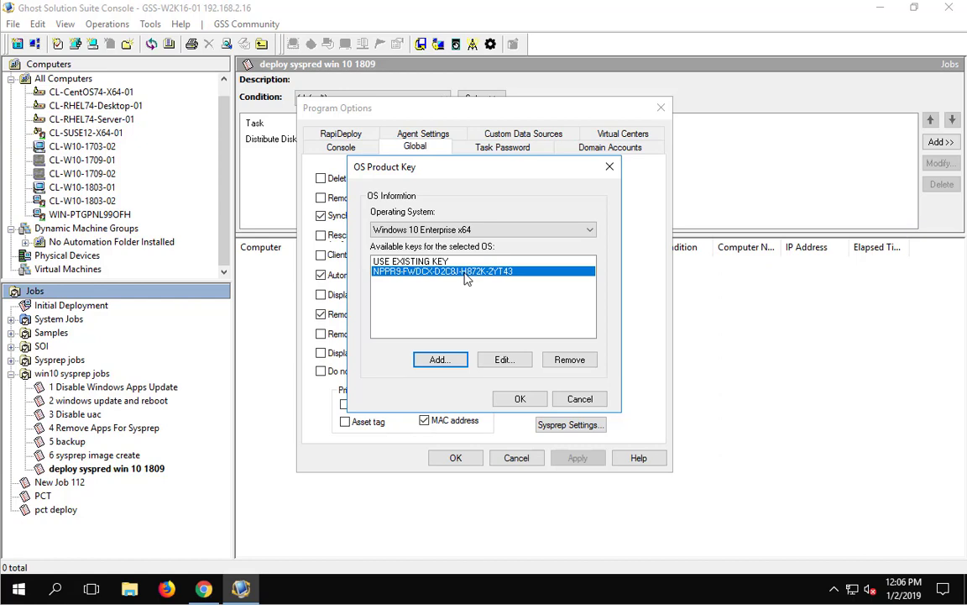
left_click(516, 398)
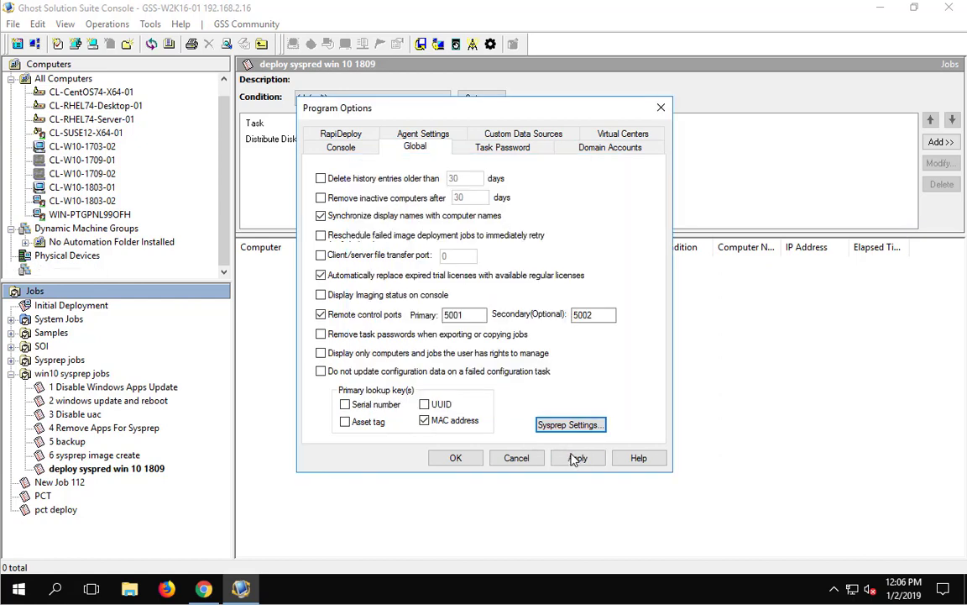
Step: Close Program Options and reopen the Distribute Disk Image task's Sysprep settings
left_click(455, 457)
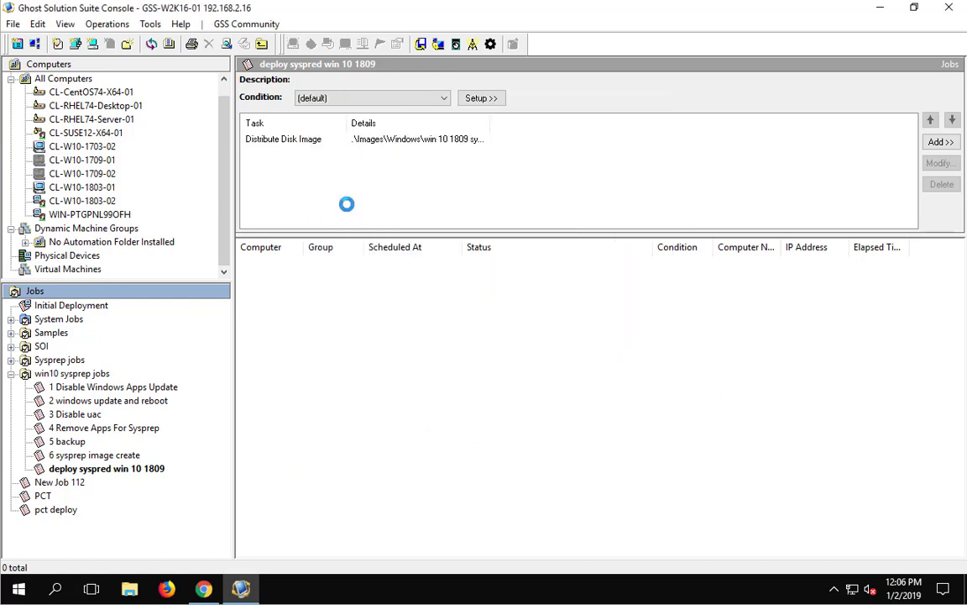
double_click(277, 139)
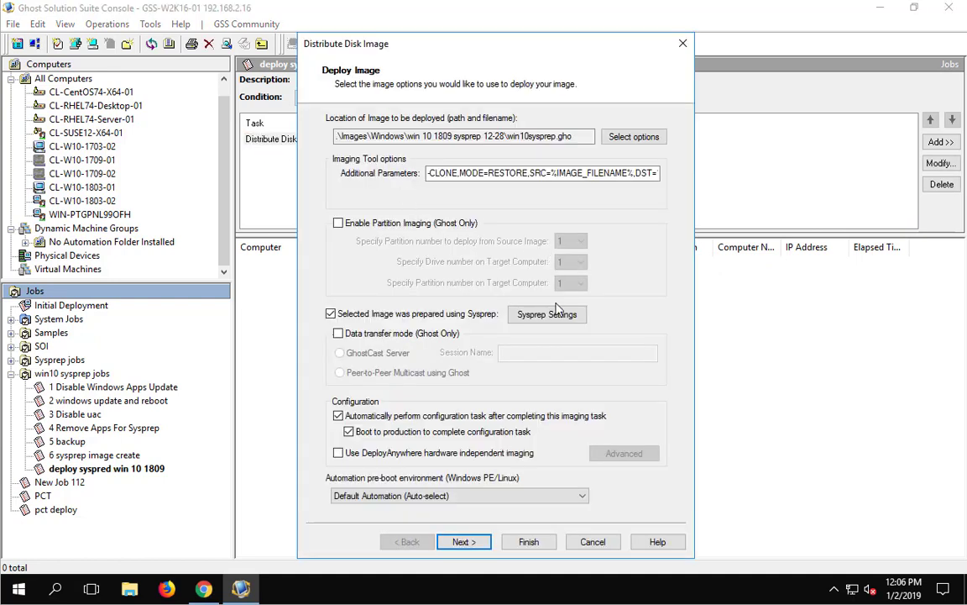
left_click(550, 315)
left_click(685, 268)
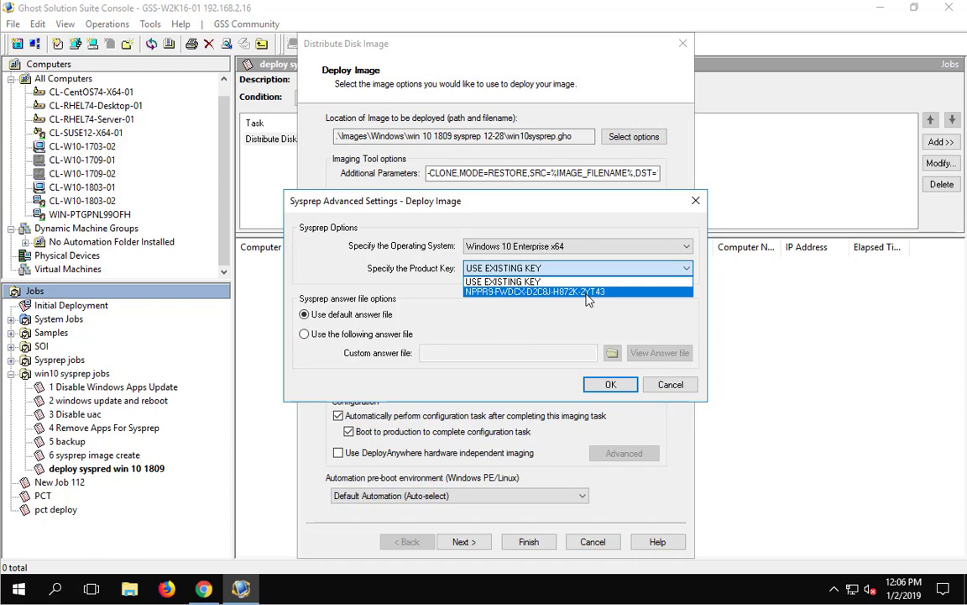
left_click(557, 246)
left_click(556, 246)
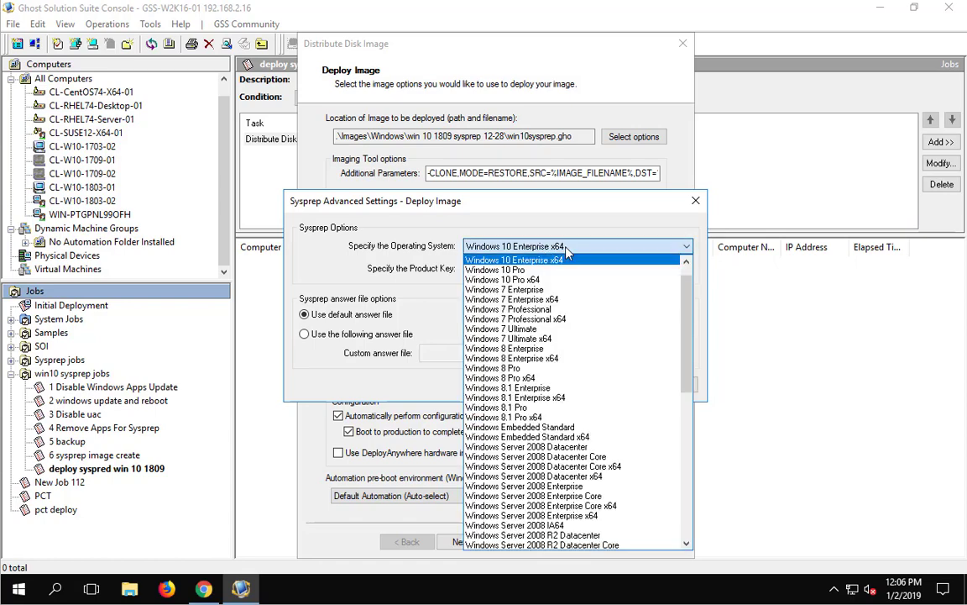
Step: Check which product keys are offered for Windows 10 Pro x64 and Windows 7 Enterprise x64
left_click(686, 264)
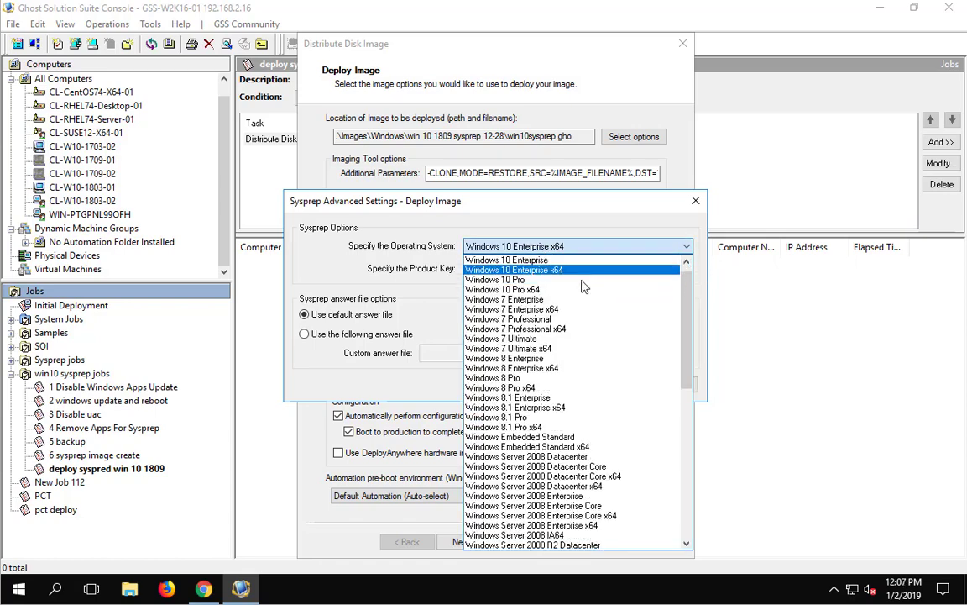
left_click(583, 289)
left_click(564, 269)
left_click(562, 275)
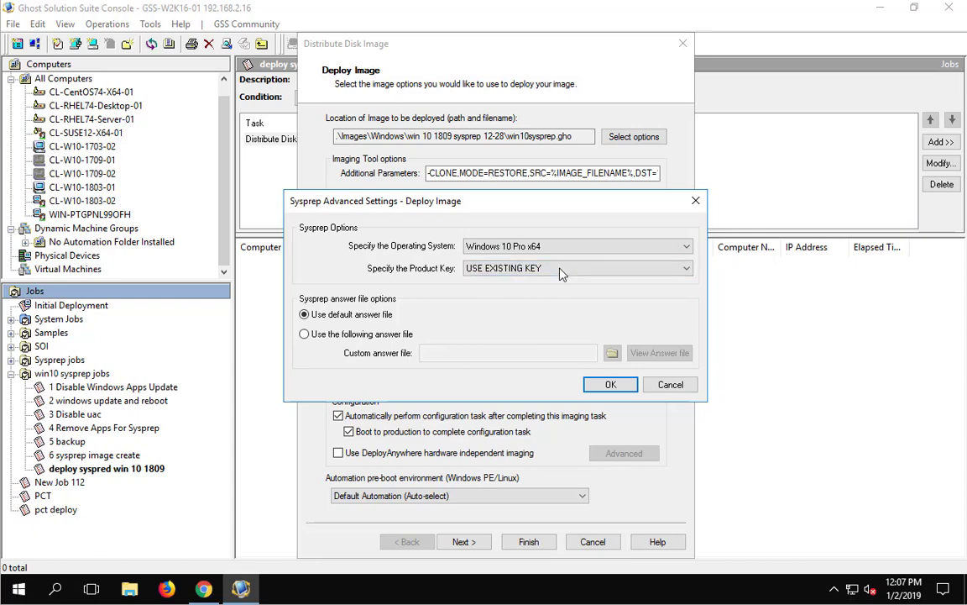
left_click(562, 276)
left_click(554, 246)
left_click(554, 246)
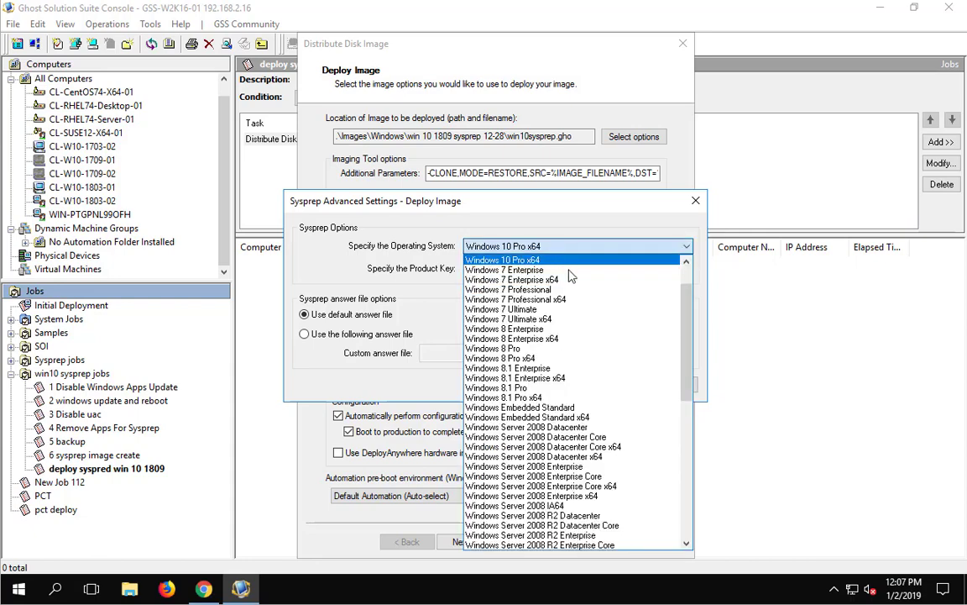
left_click(568, 280)
left_click(568, 269)
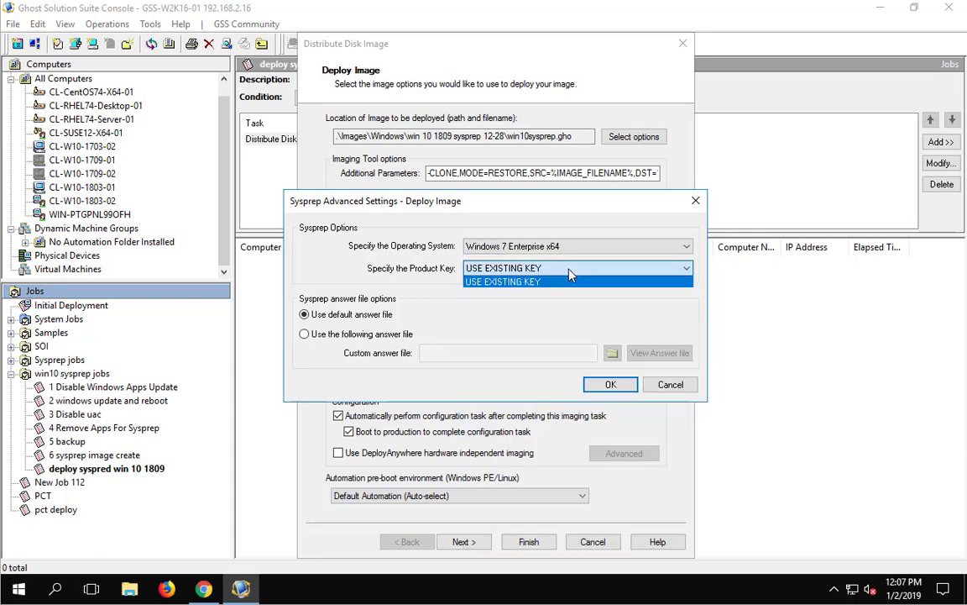
left_click(686, 246)
Step: Set the OS to Windows 10 Enterprise x64 and pick the newly added Enterprise key
left_click(686, 246)
left_click(689, 265)
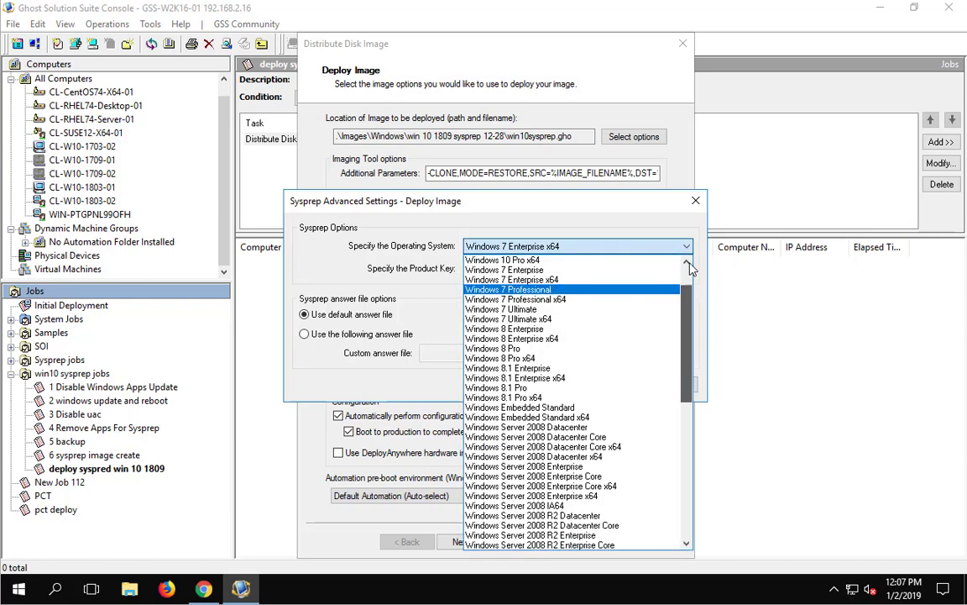
left_click(689, 266)
left_click(587, 270)
left_click(680, 268)
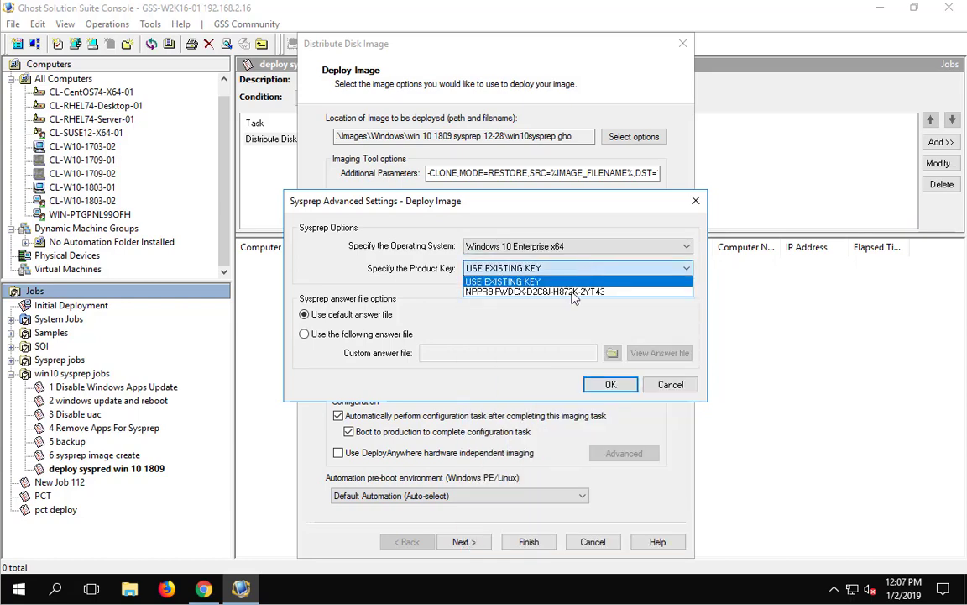
left_click(566, 283)
left_click(566, 267)
left_click(544, 293)
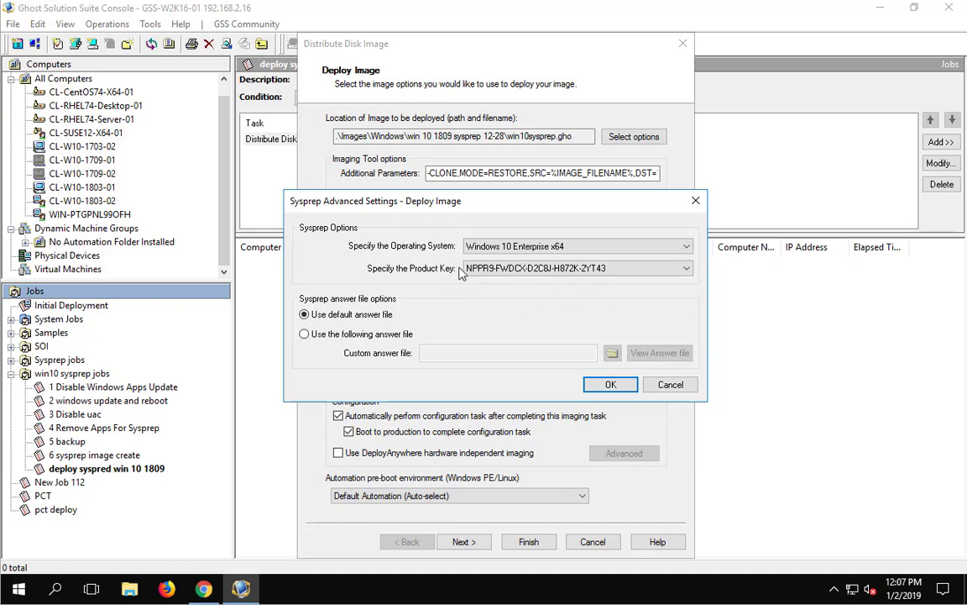
left_click(504, 268)
Step: Switch the product key back to USE EXISTING KEY and accept the Sysprep Advanced Settings
left_click(504, 282)
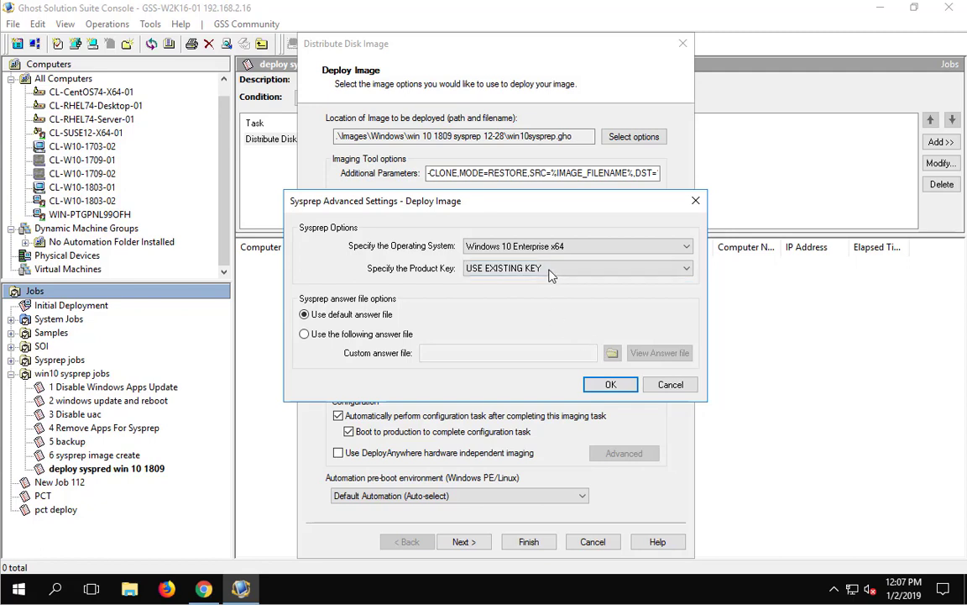
left_click(631, 389)
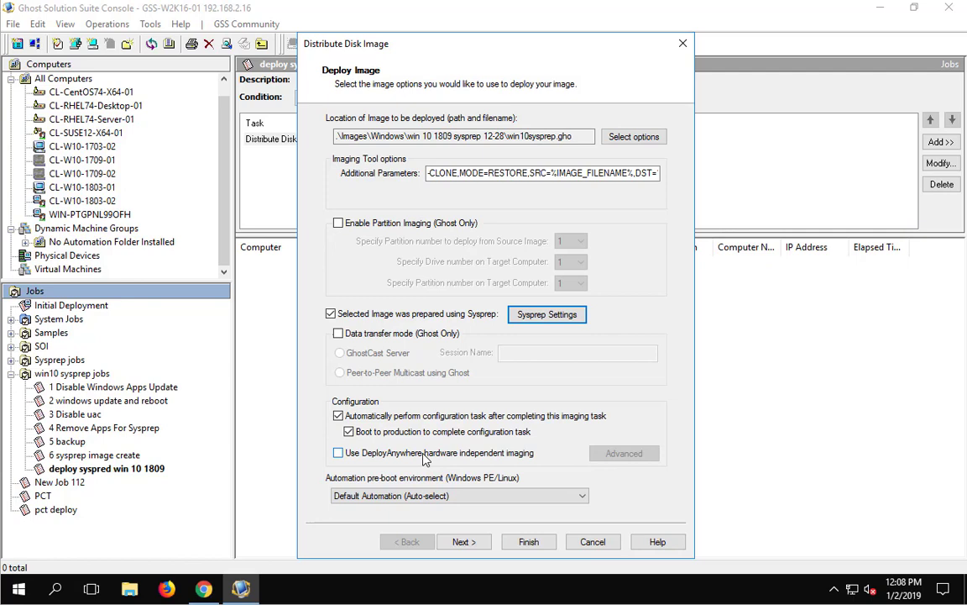
Step: View the DeployAnywhere advanced options without changes, leaving hardware independent imaging unchecked
left_click(425, 458)
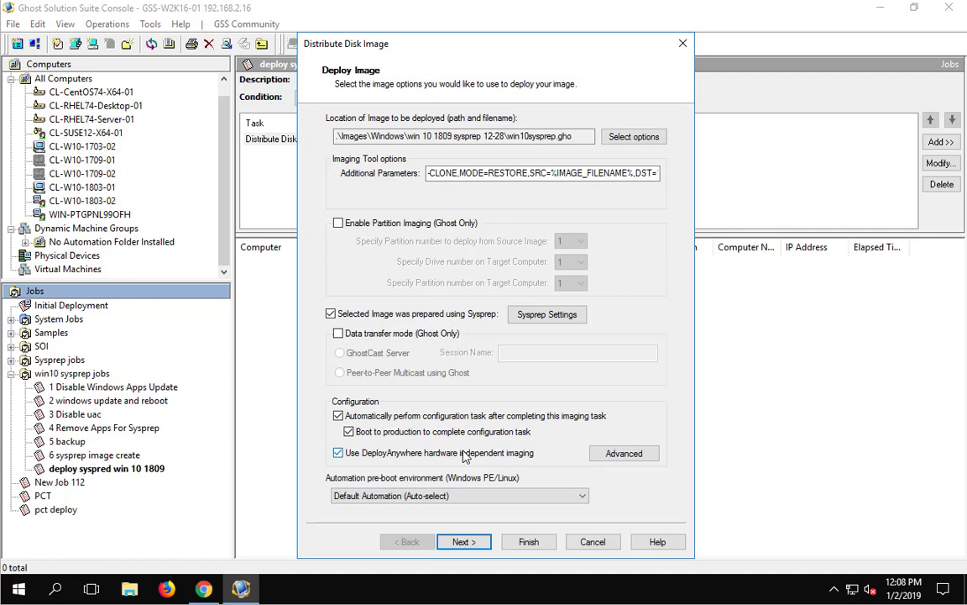
left_click(624, 454)
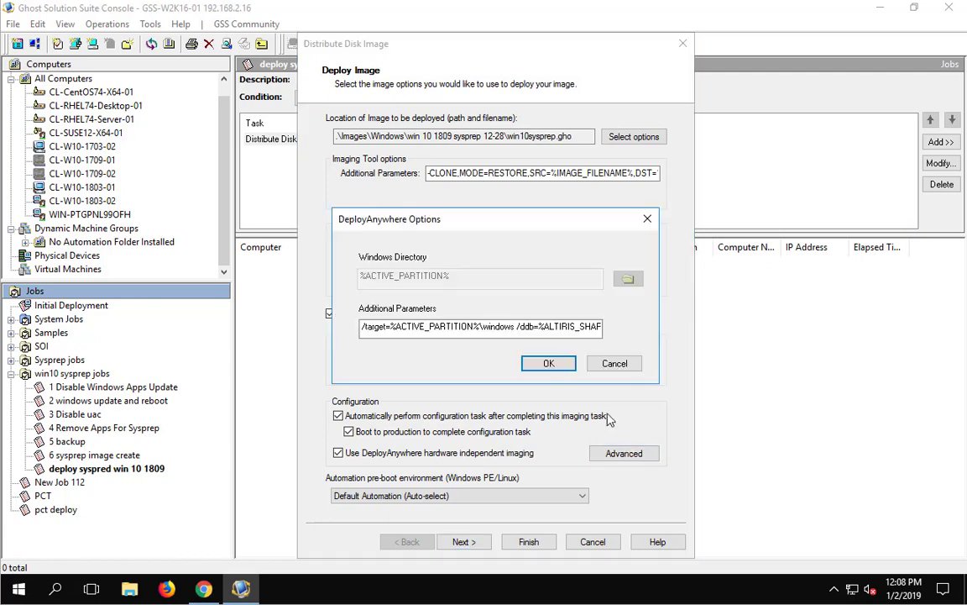
left_click(620, 364)
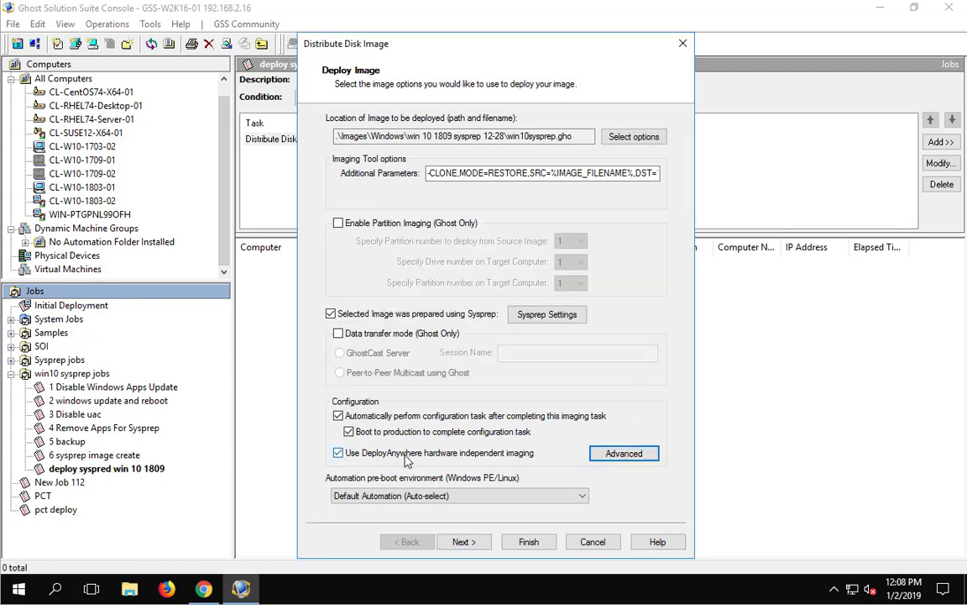
left_click(338, 454)
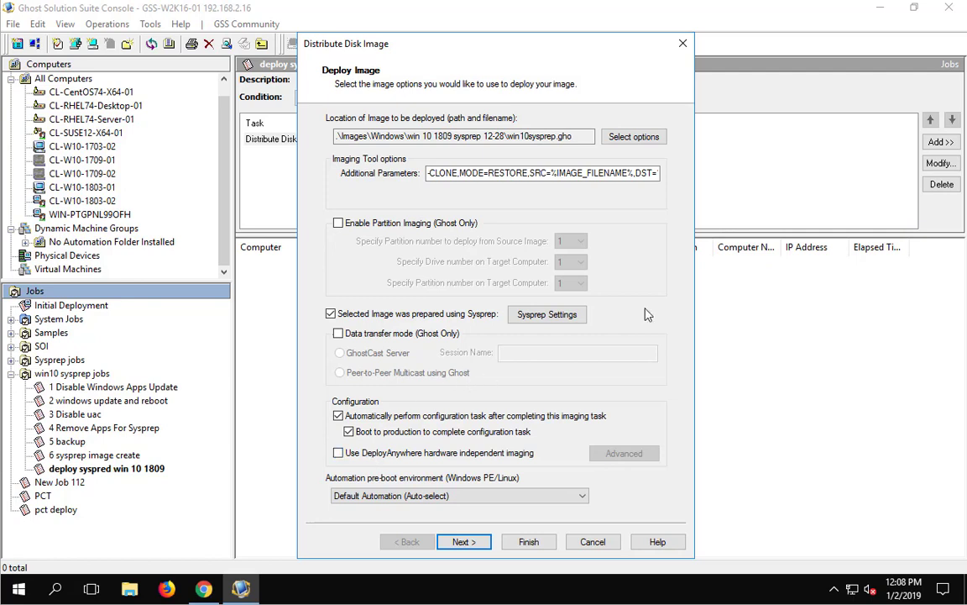
Step: Finish the Distribute Disk Image task and bring up computer CL-W10-1703-02's details
left_click(462, 541)
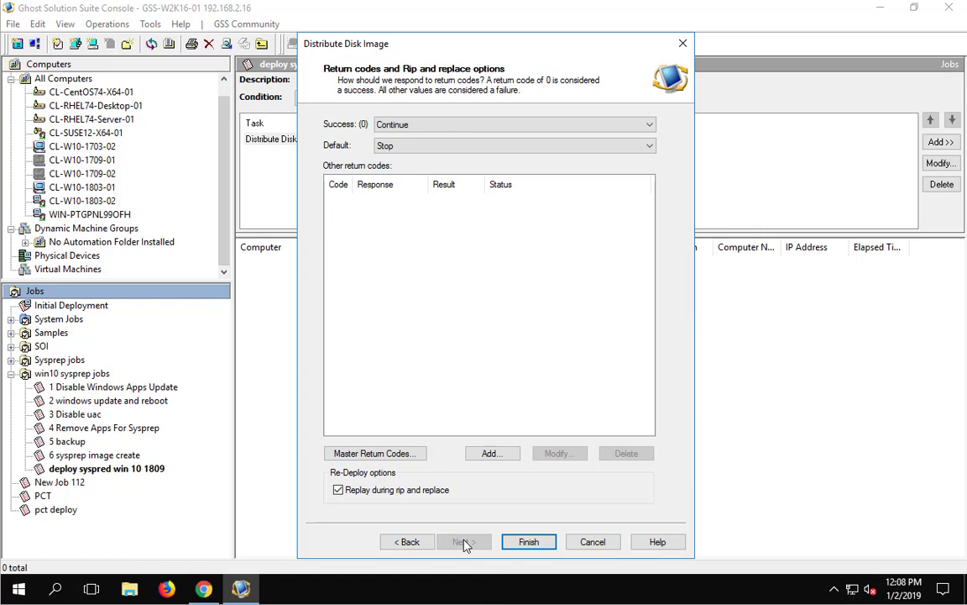
left_click(522, 541)
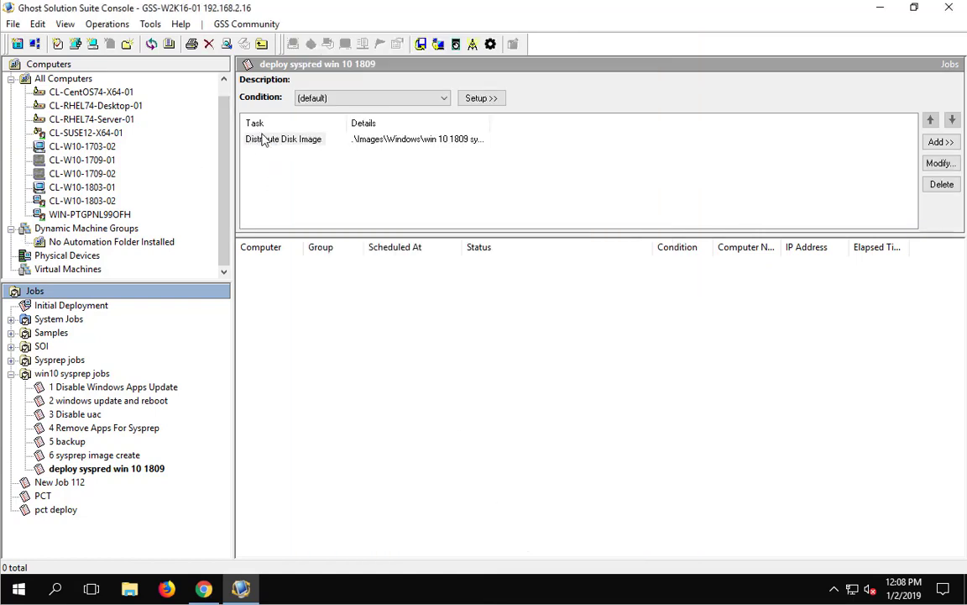
left_click(85, 148)
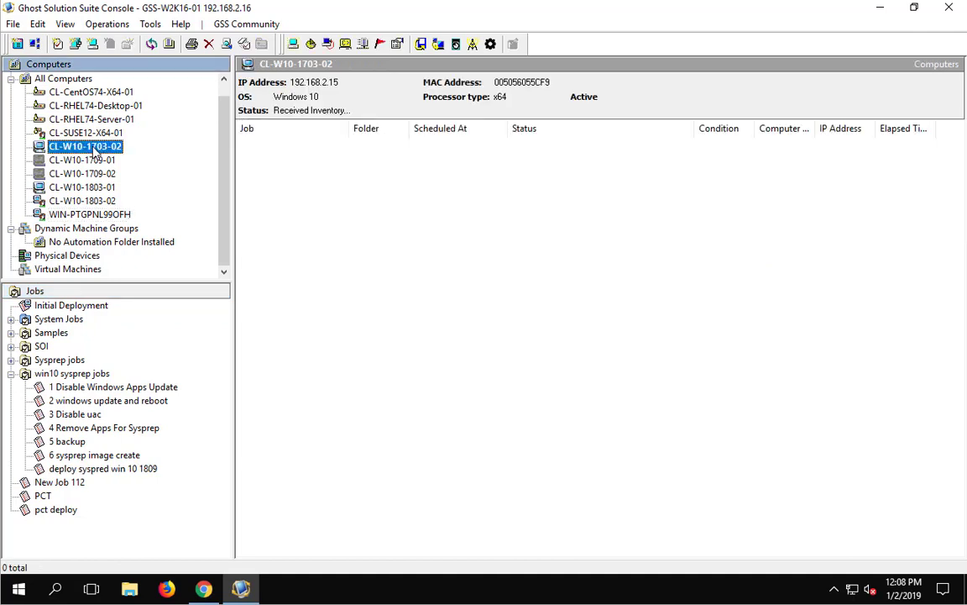
left_click(82, 471)
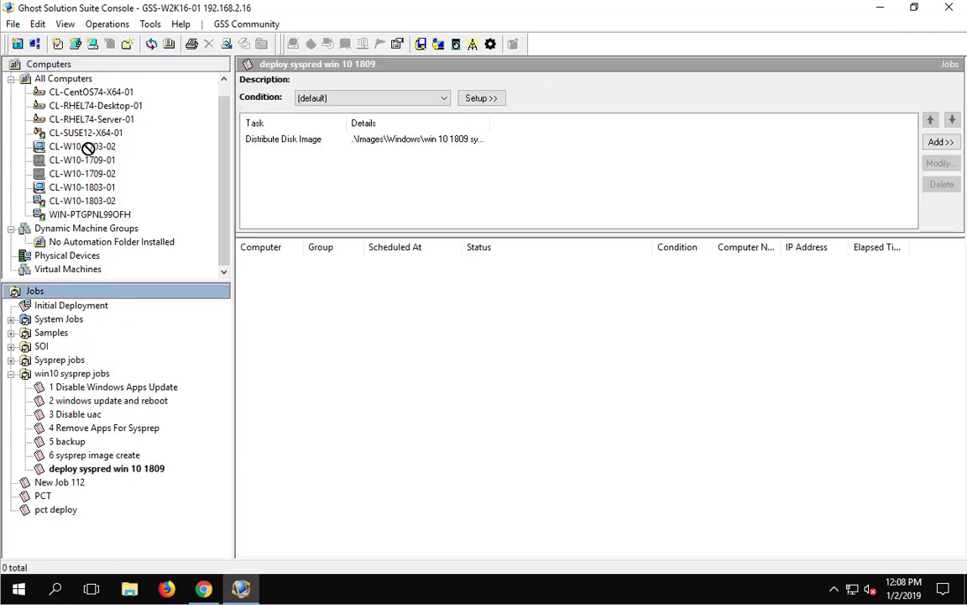
Step: Schedule the deploy syspred win 10 1809 job on CL-W10-1703-02 and run it immediately
left_click(54, 468)
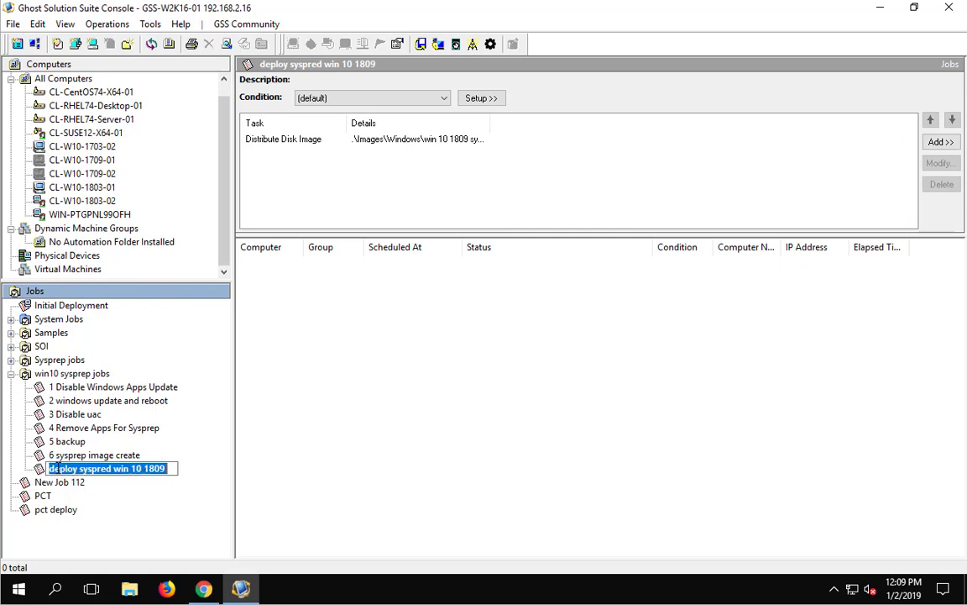
key("Return")
left_click_drag(84, 468, 109, 144)
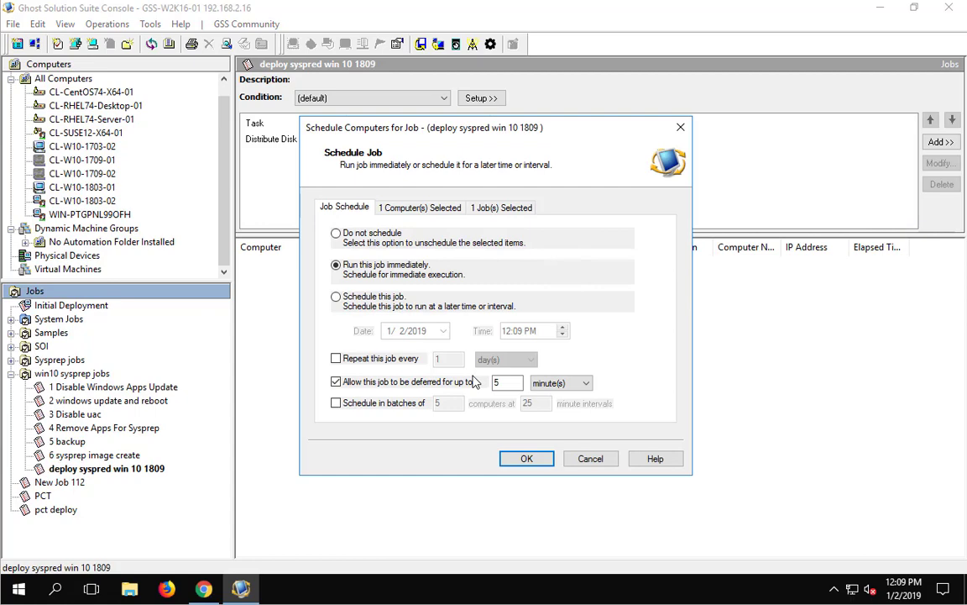
left_click(526, 458)
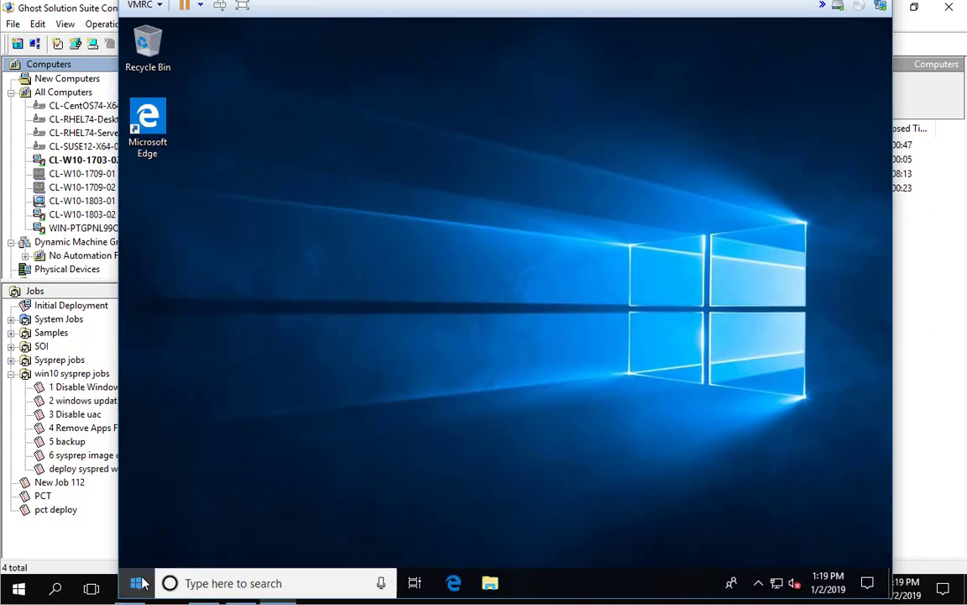
Step: Run msinfo32 in the virtual machine to confirm Windows 10 build 17763
left_click(137, 583)
type("msinfo32")
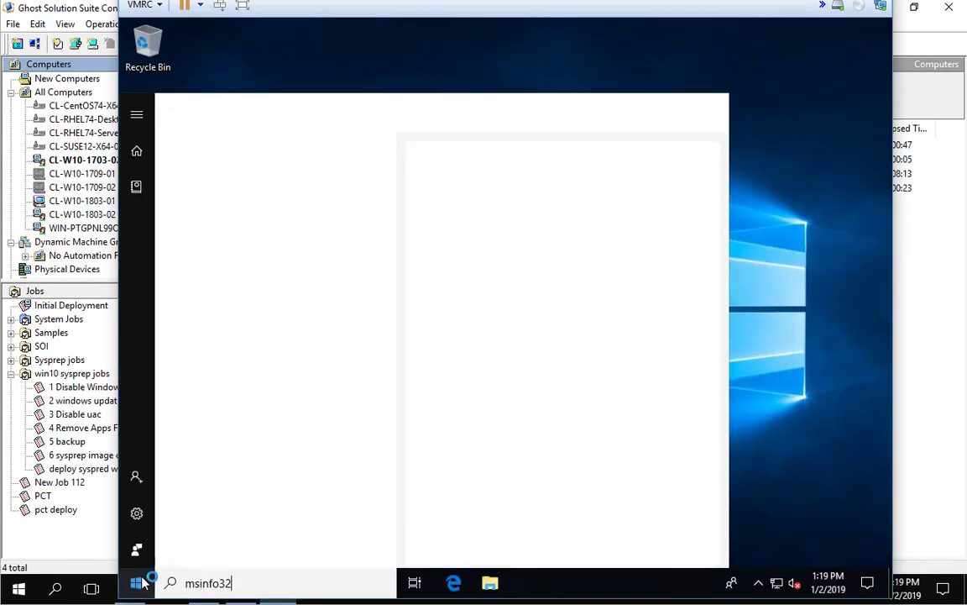
key("Return")
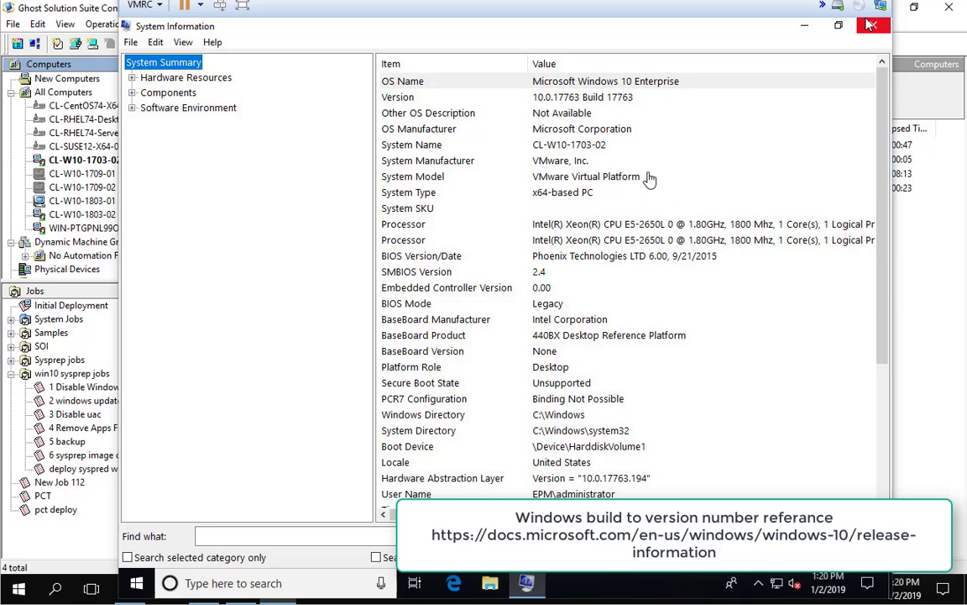
Step: Close the remote console and select CL-W10-1703-02, leaving its name unchanged
left_click(243, 6)
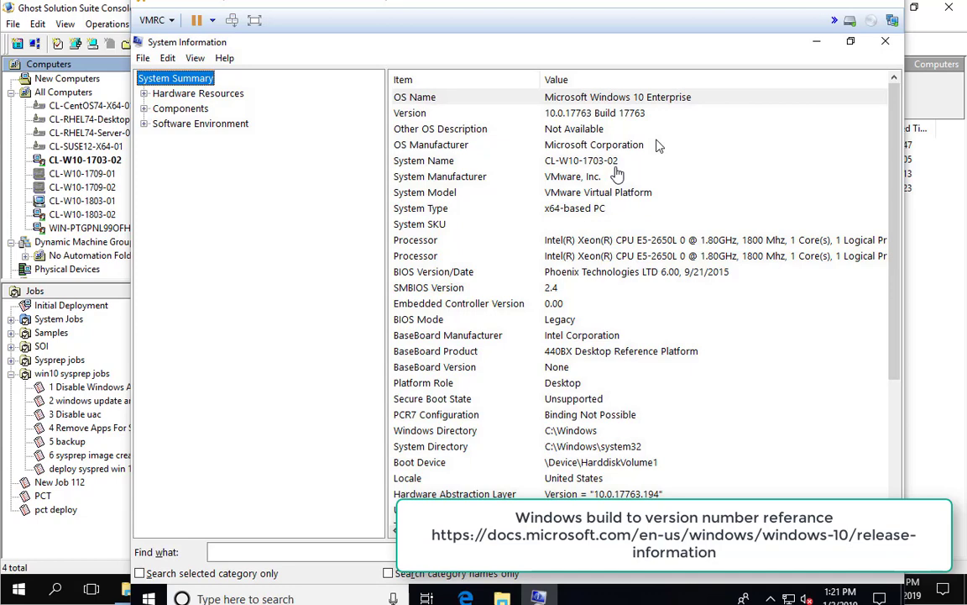
double_click(819, 7)
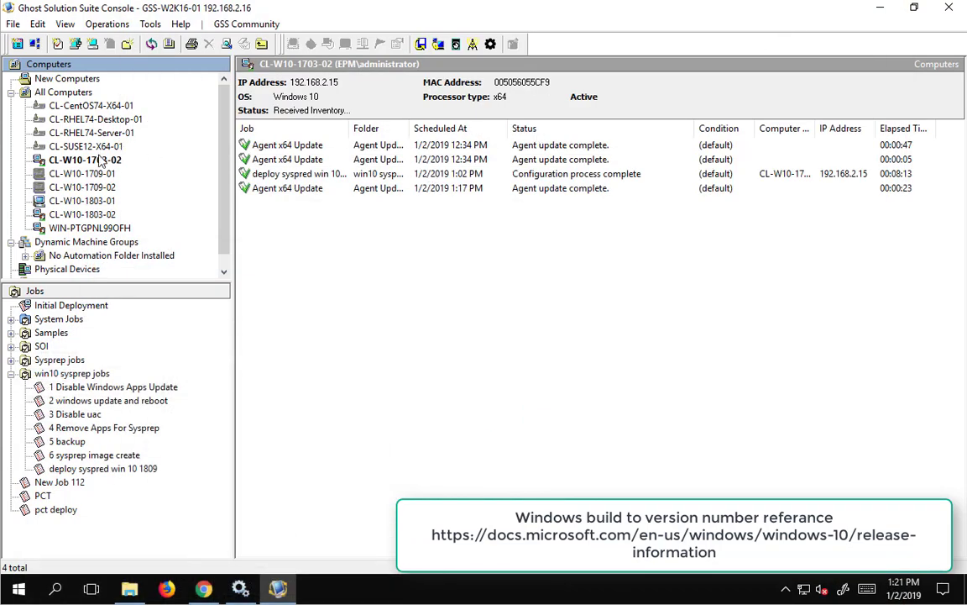
left_click(84, 165)
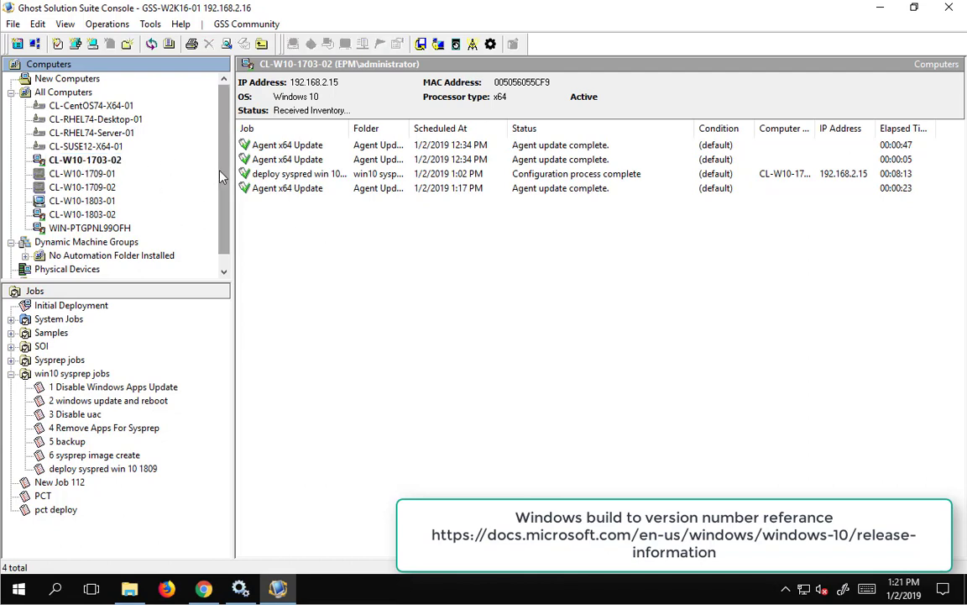
left_click(55, 159)
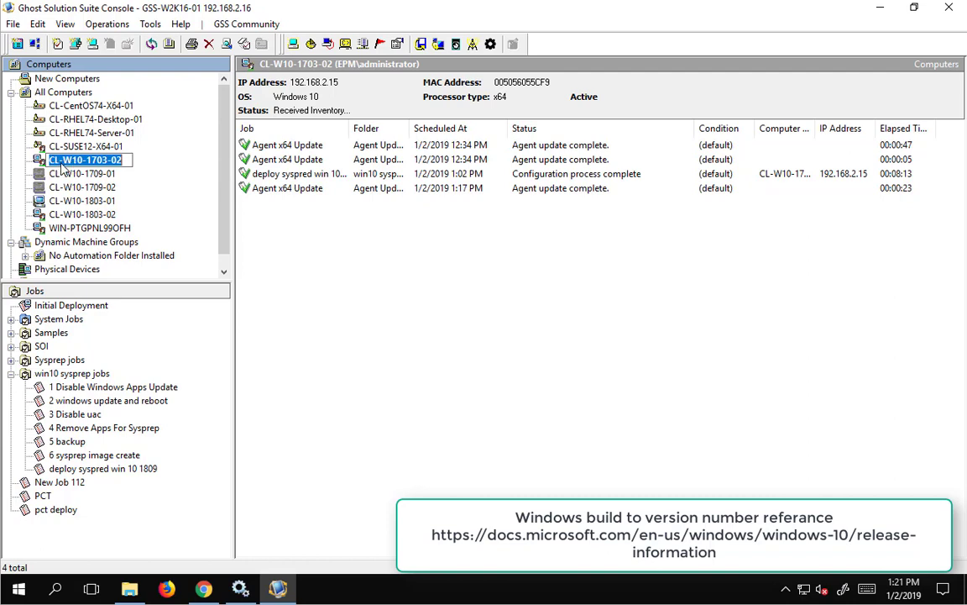
left_click(130, 161)
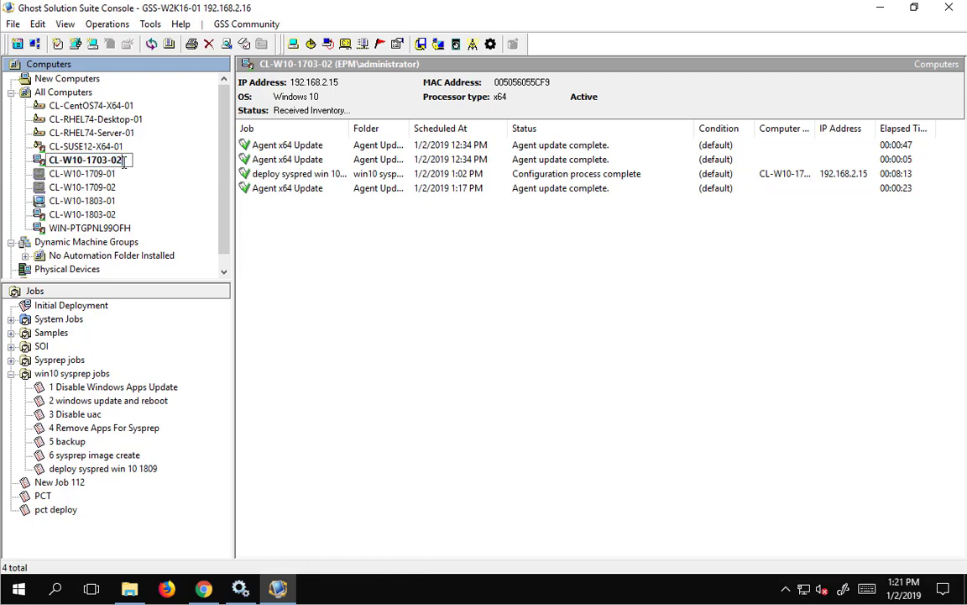
left_click_drag(128, 160, 47, 165)
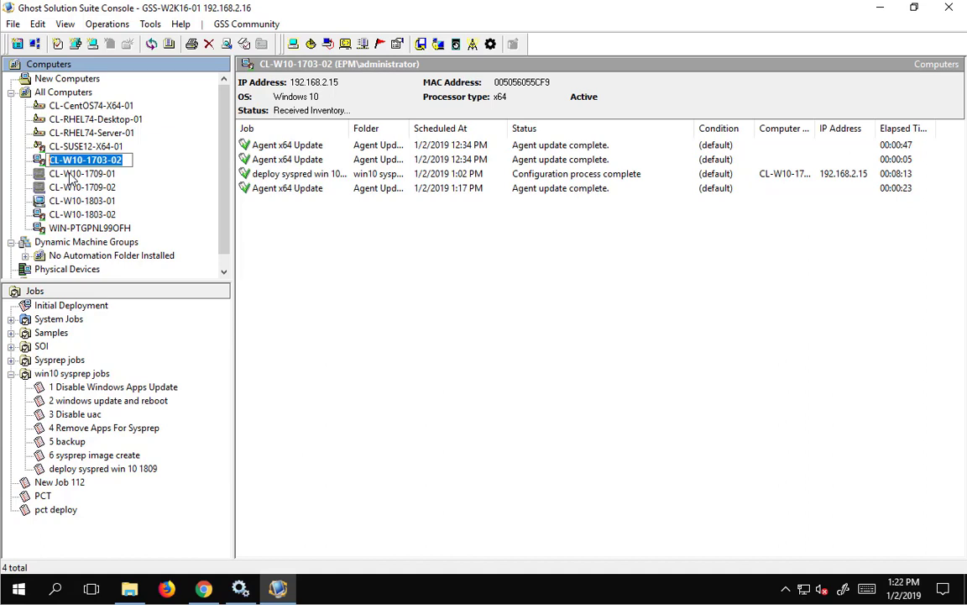
key("Escape")
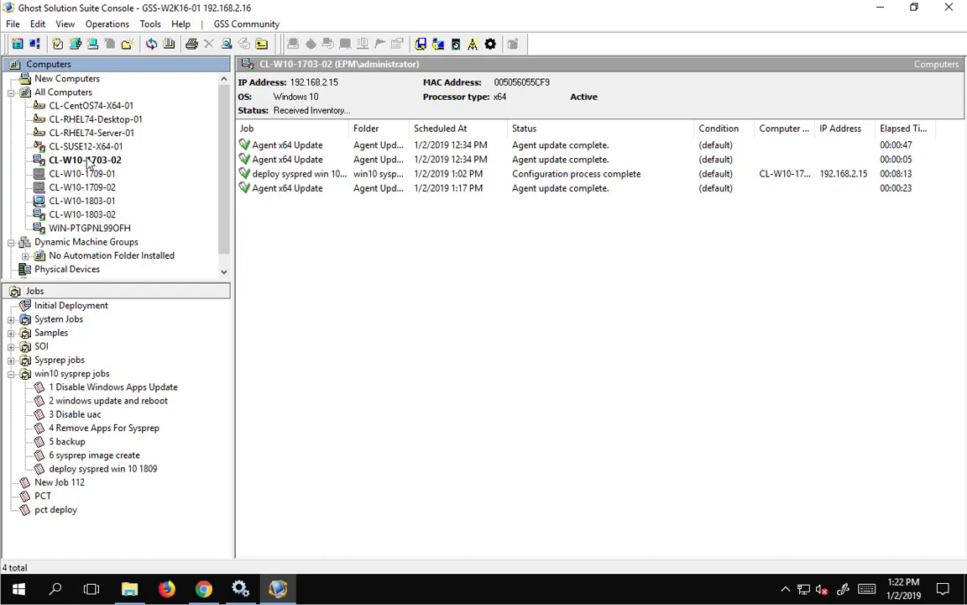
Step: Reconfigure CL-W10-1703-02 with computer name CL-W10-1809-02 and run the job immediately
right_click(89, 163)
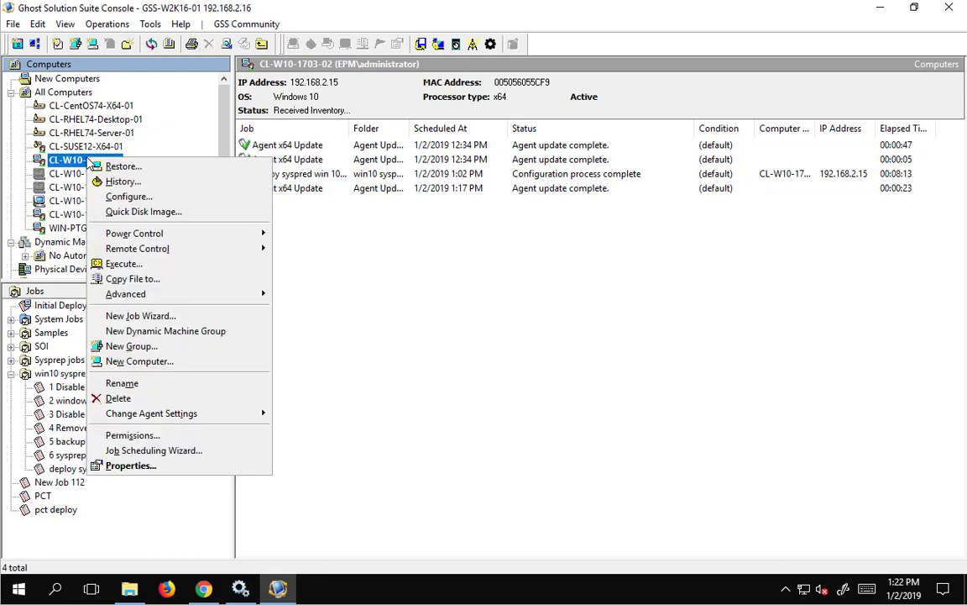
left_click(126, 195)
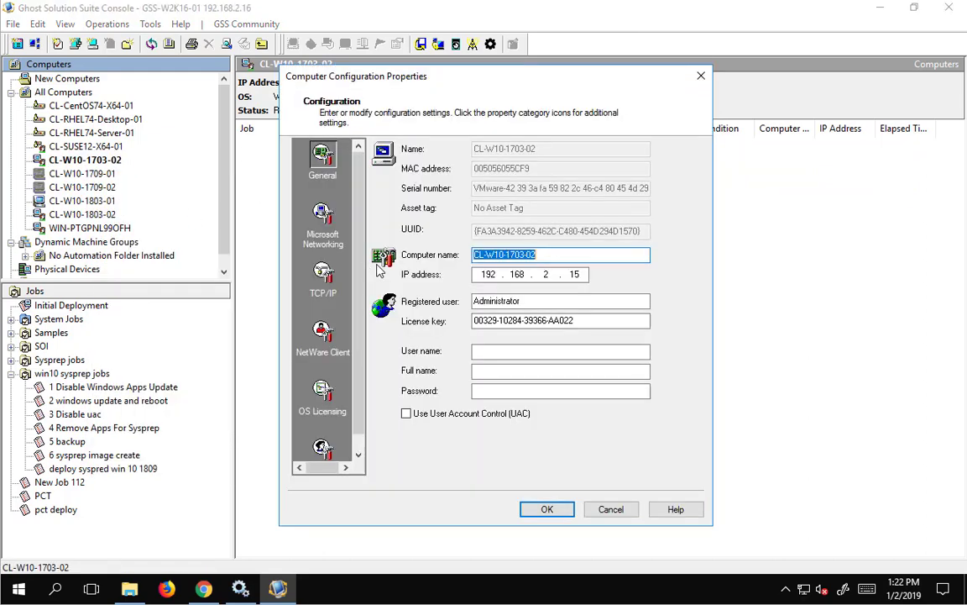
left_click(520, 255)
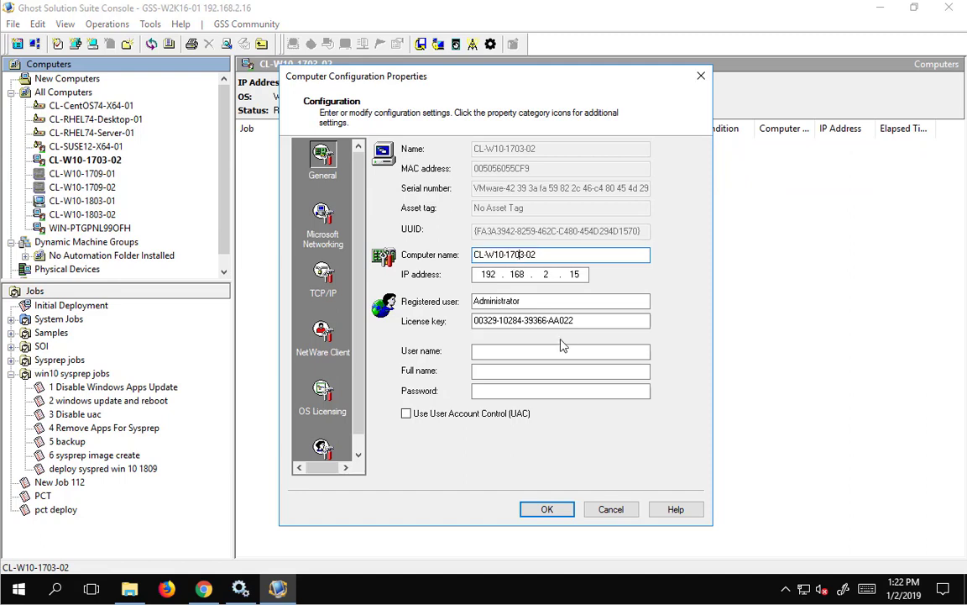
key("BackSpace")
key("BackSpace")
key("BackSpace")
key("Delete")
key("Delete")
type("-19")
key("BackSpace")
type("809")
left_click(550, 510)
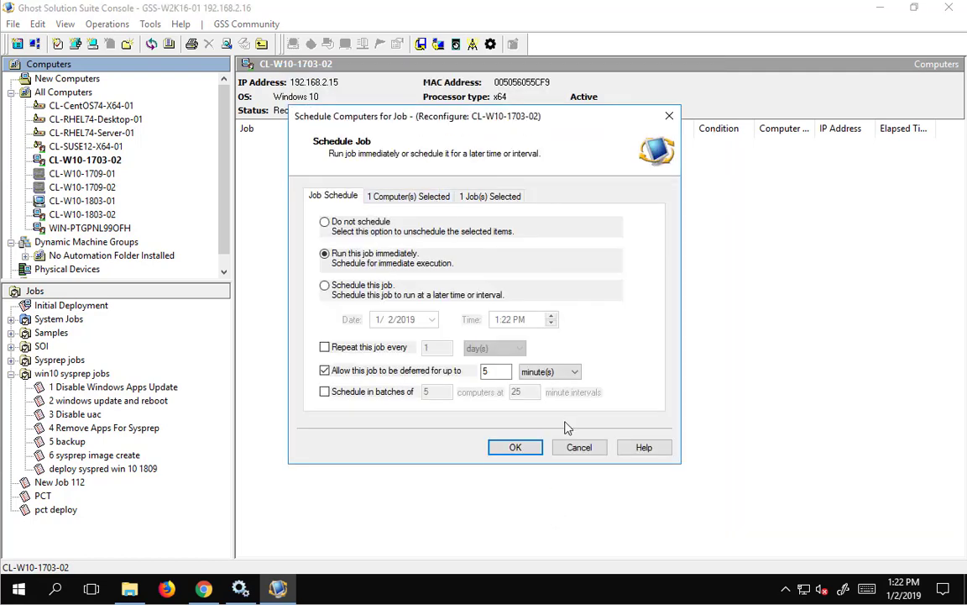
left_click(517, 448)
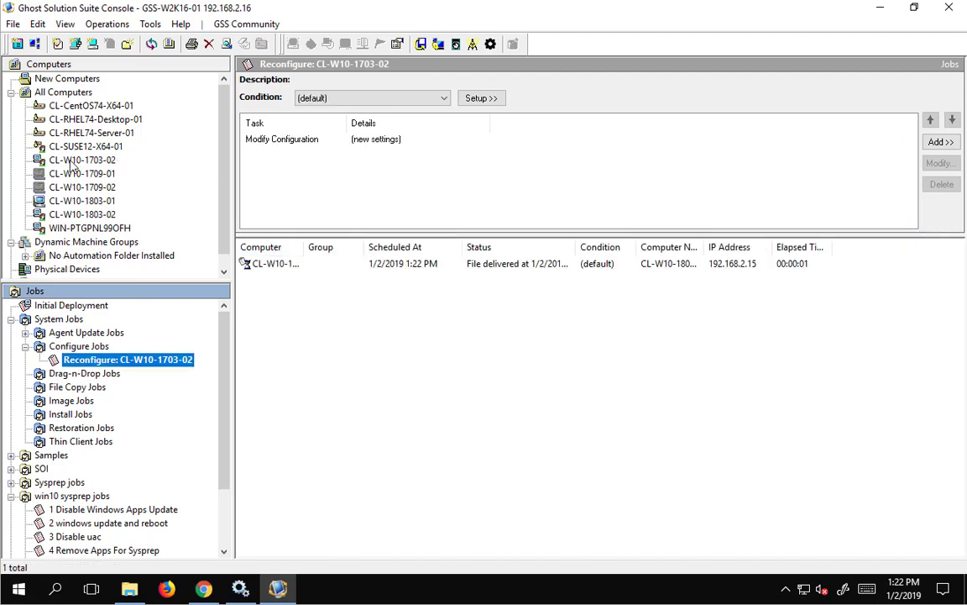
Step: Browse the Edit, View and Tools menus and view the Global options settings
left_click(38, 24)
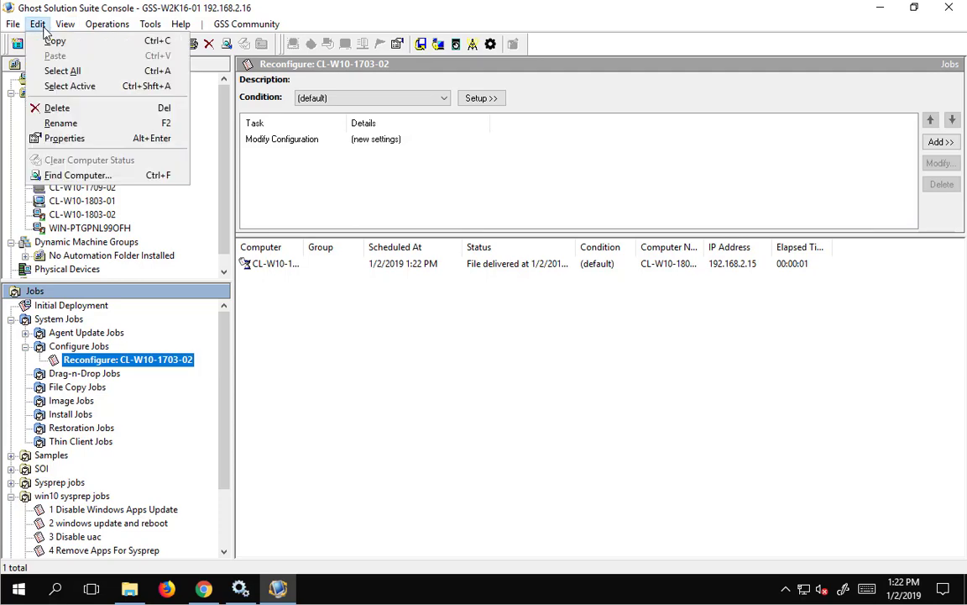
mouse_move(65, 25)
mouse_move(150, 23)
left_click(188, 153)
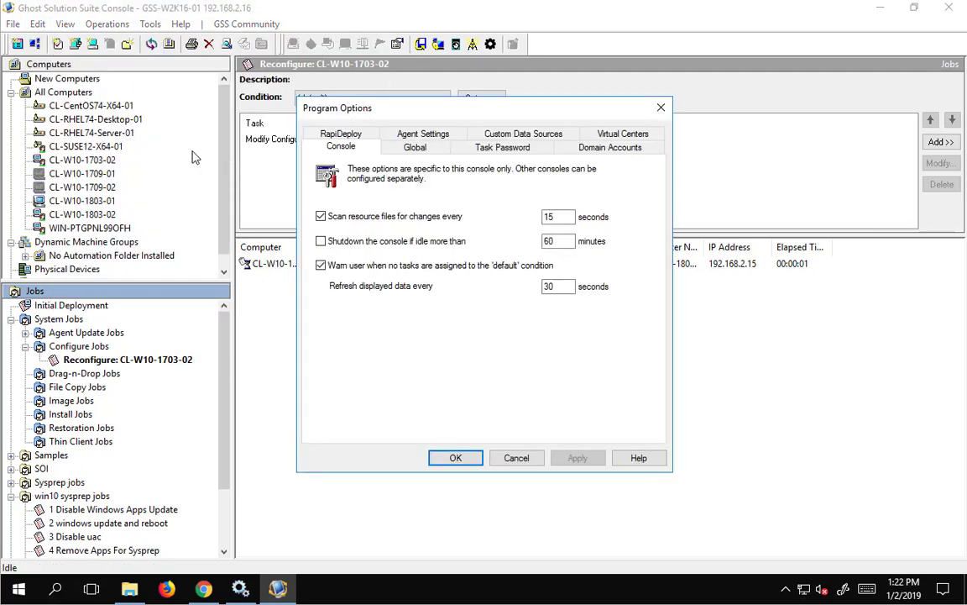
left_click(391, 143)
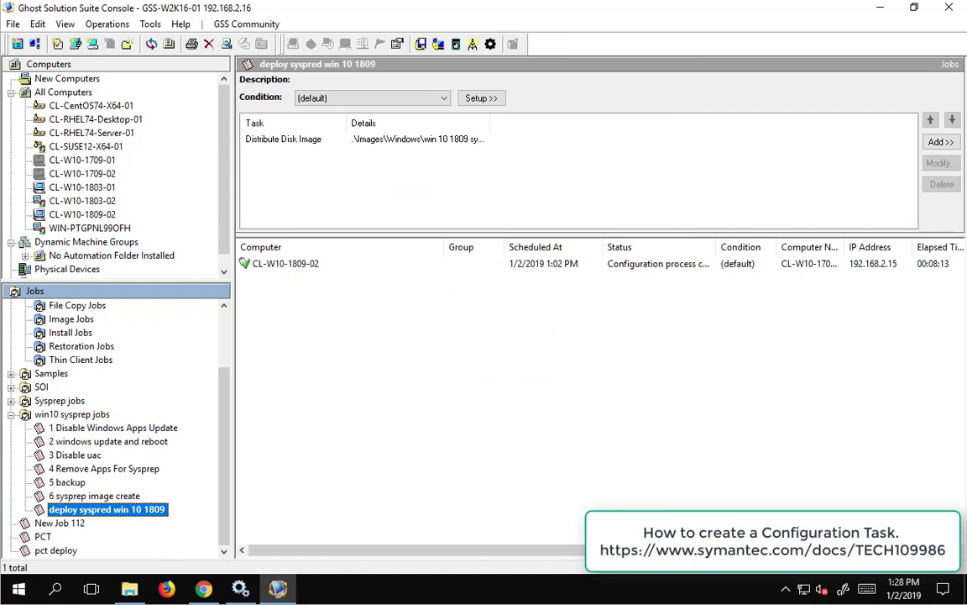
Step: Add a Modify Configuration task naming computers with range WIN-10-1809- starting at 03
left_click(940, 142)
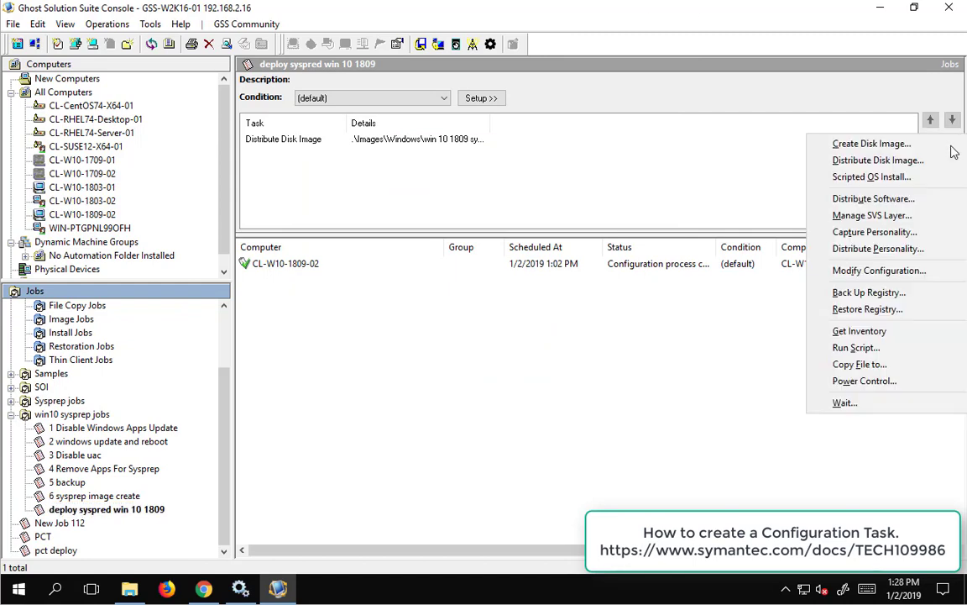
left_click(879, 270)
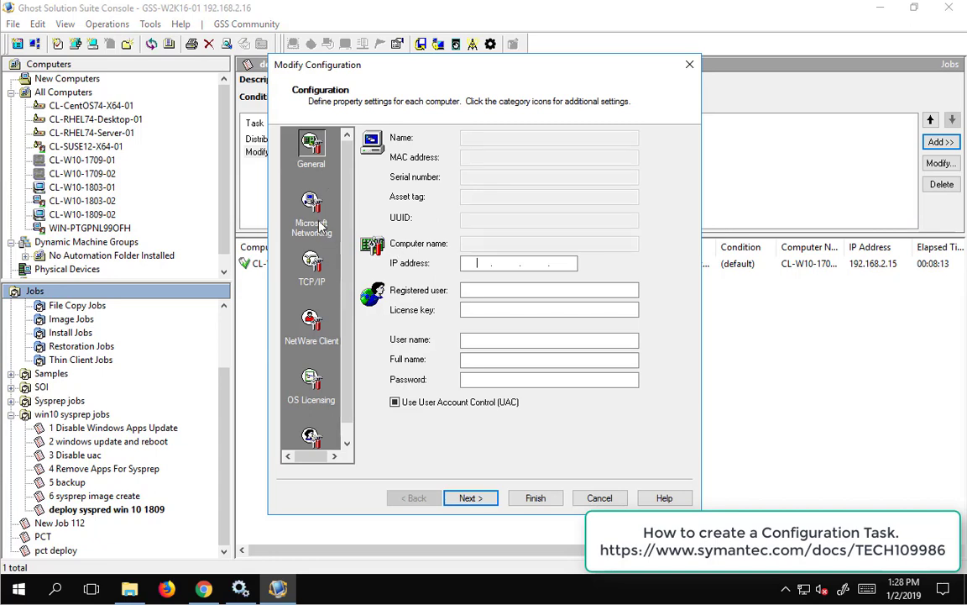
left_click(316, 223)
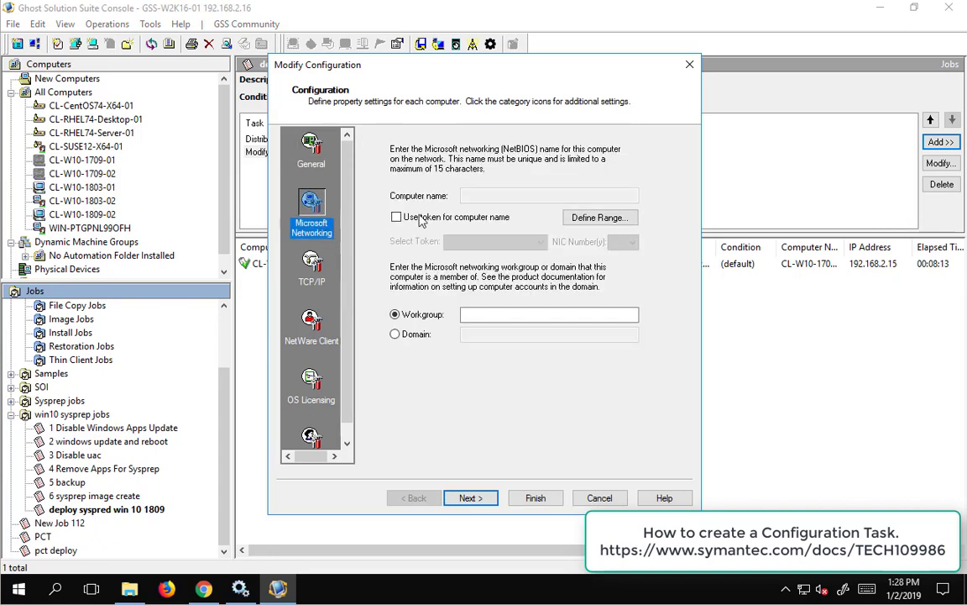
left_click(600, 217)
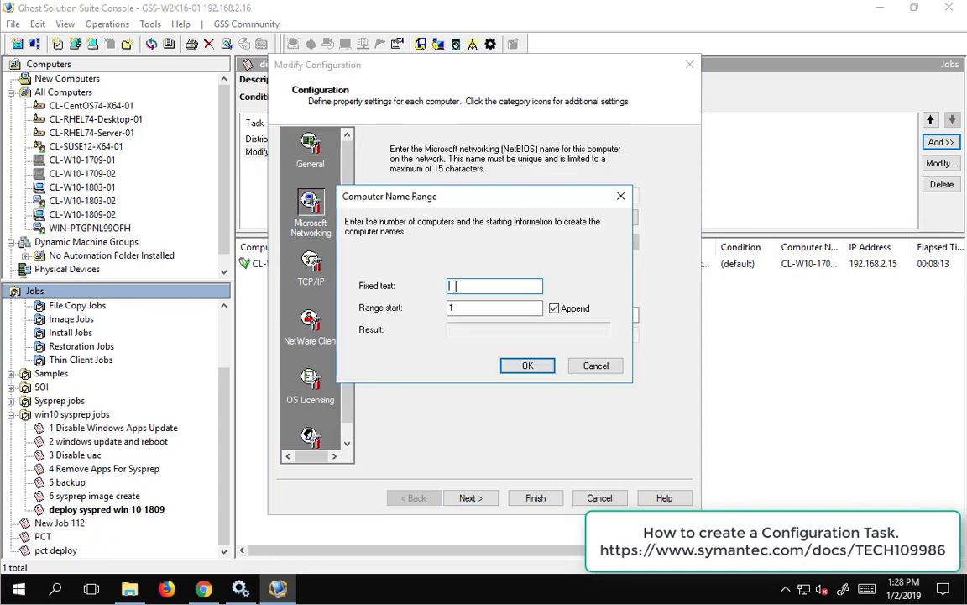
type("WIN-10")
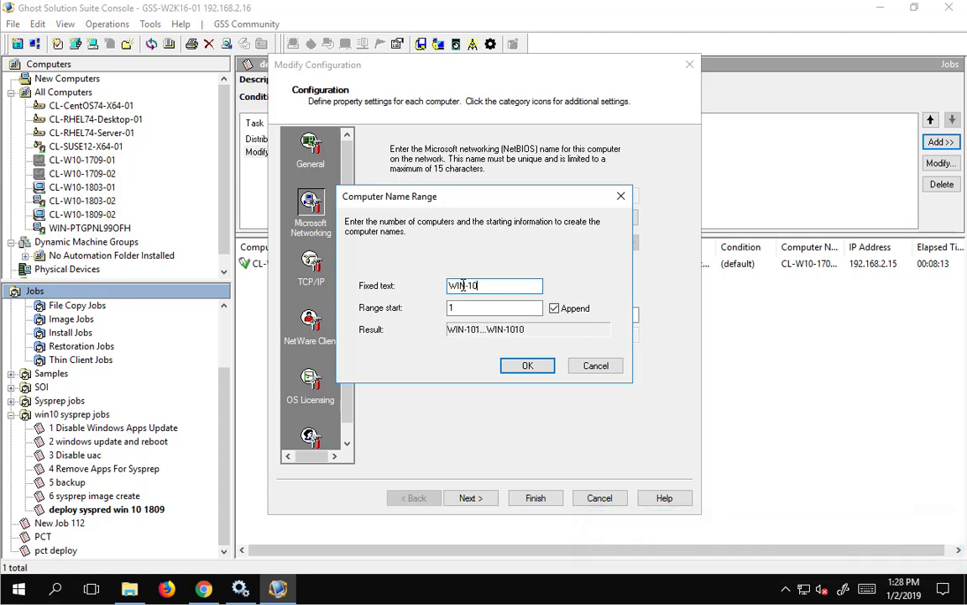
type("-18")
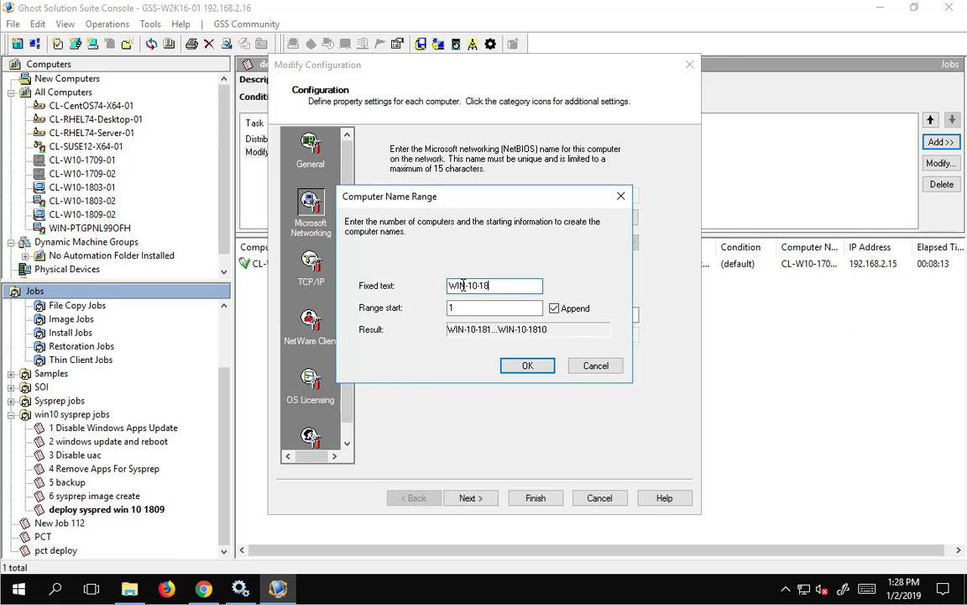
type("09")
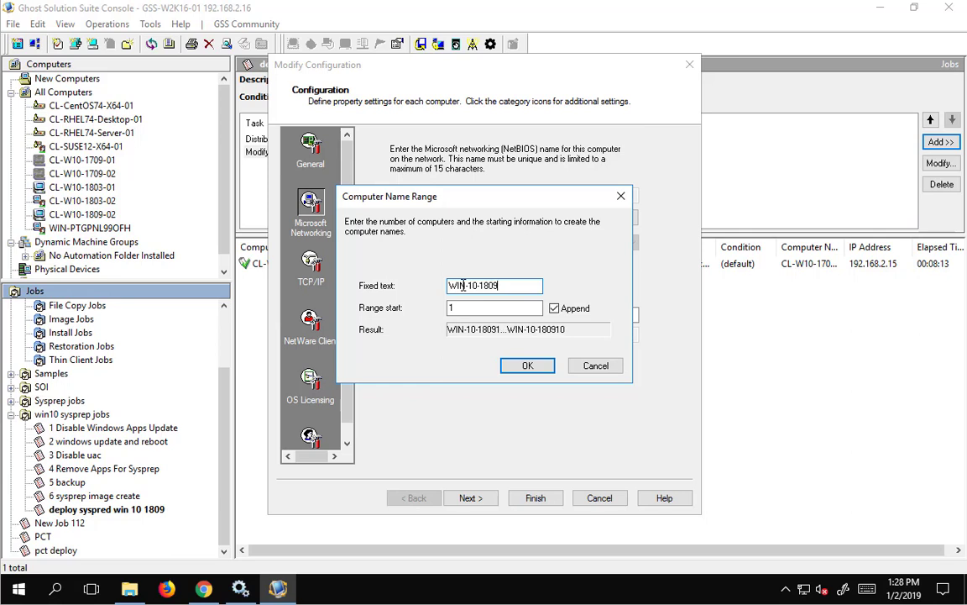
left_click(480, 309)
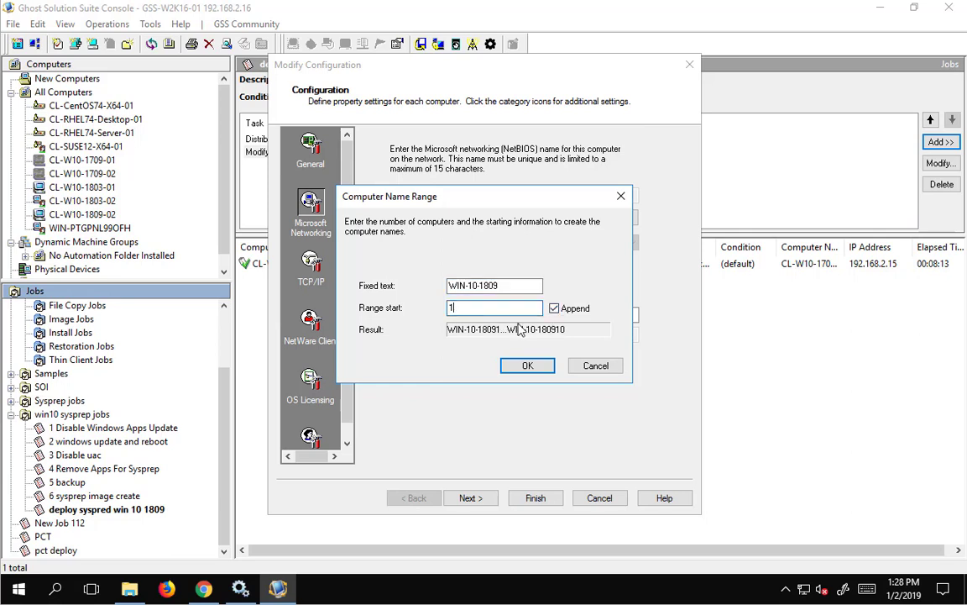
left_click(516, 286)
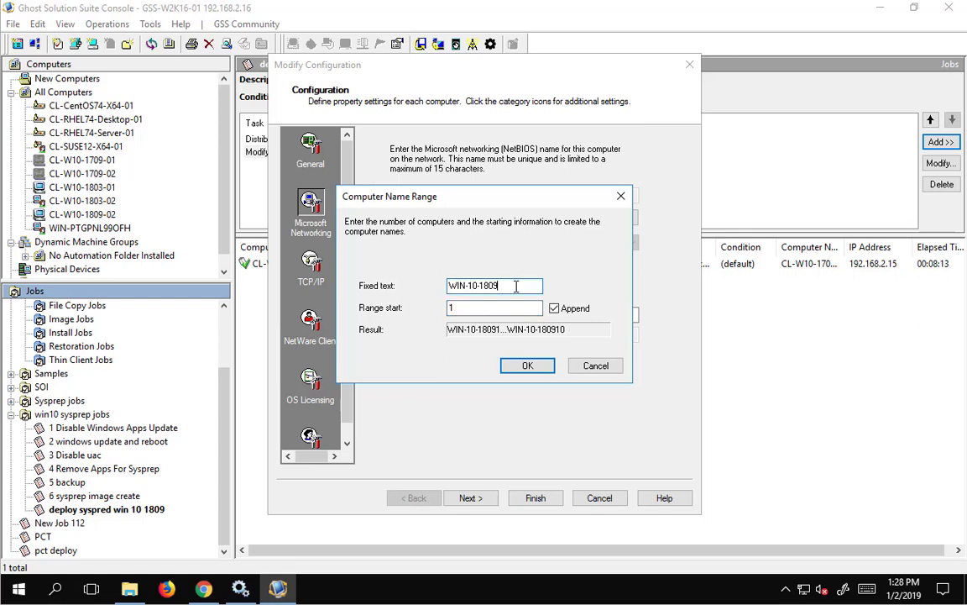
type("-")
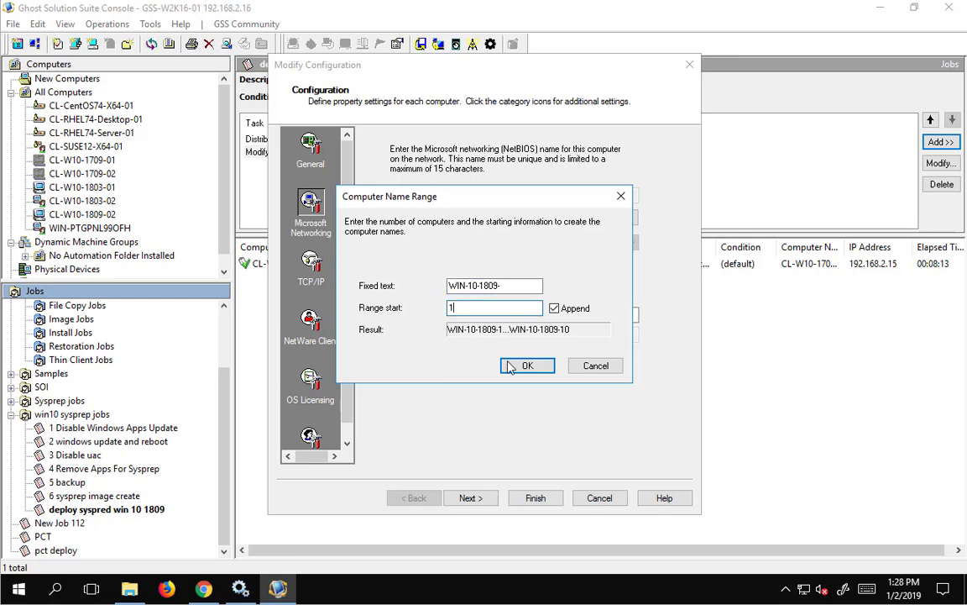
key("Tab")
type("02")
key("BackSpace")
type("3")
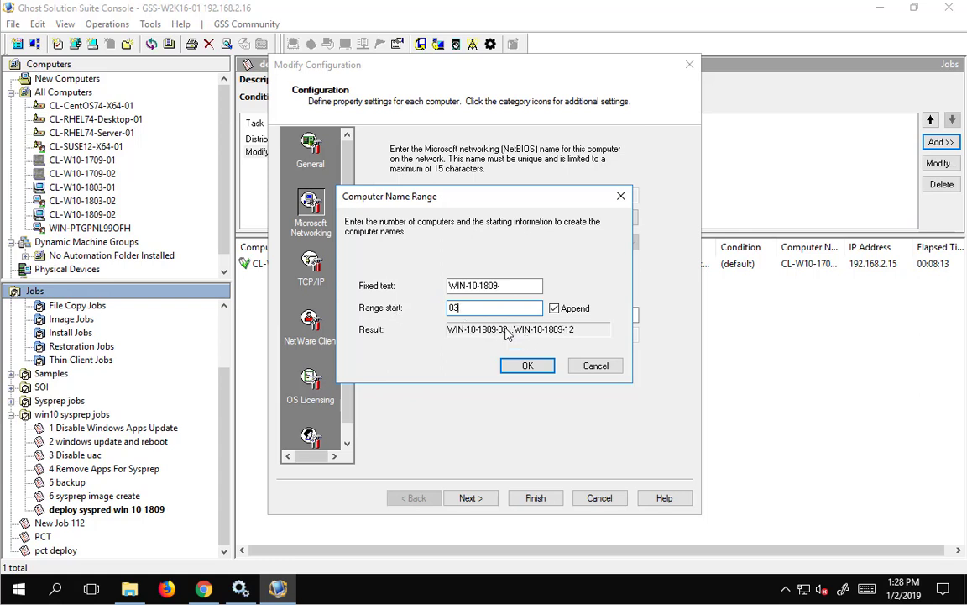
left_click(527, 367)
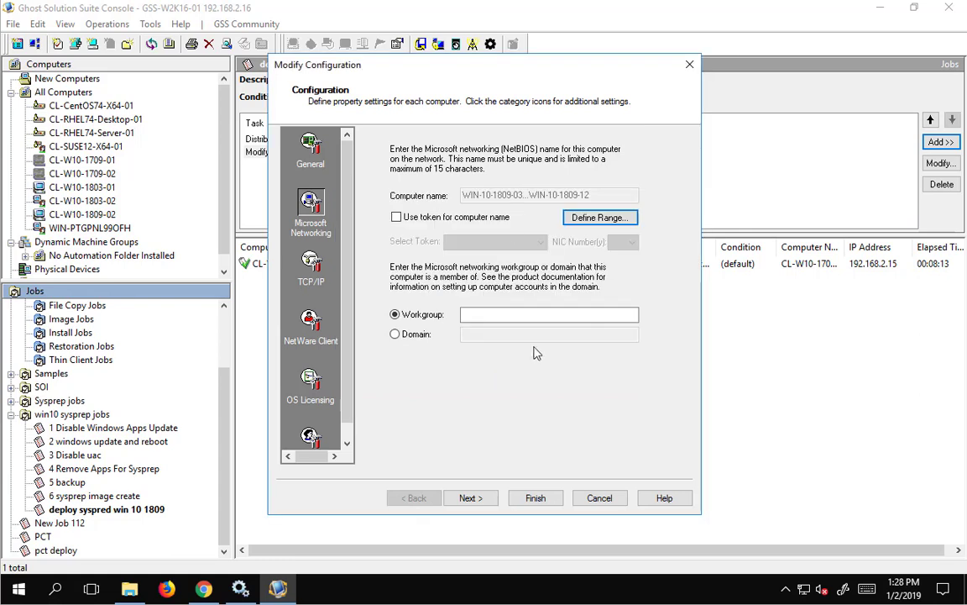
Step: Join the computers to the epm domain and finish the configuration task
left_click(418, 335)
left_click(486, 336)
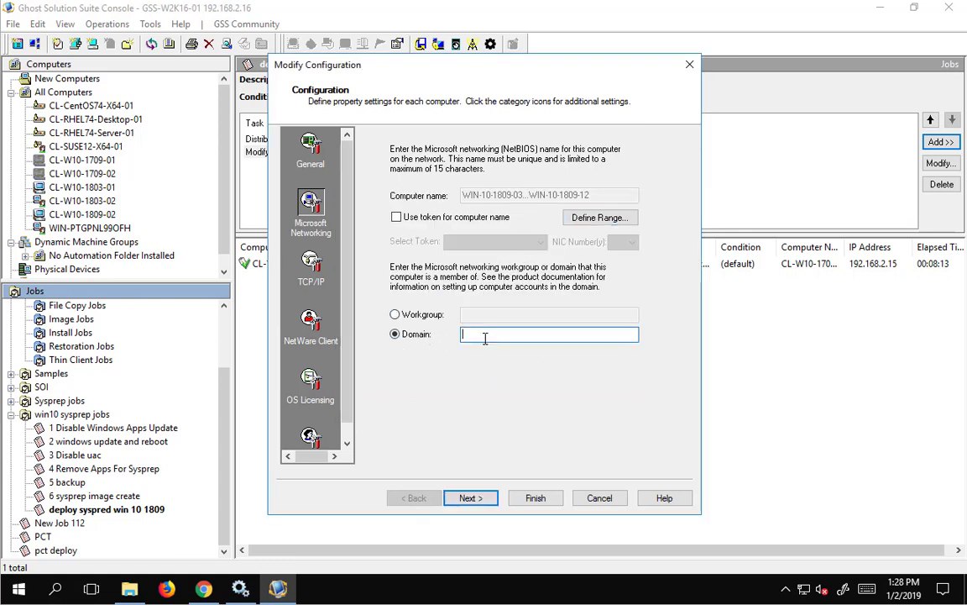
type("epm")
left_click(471, 497)
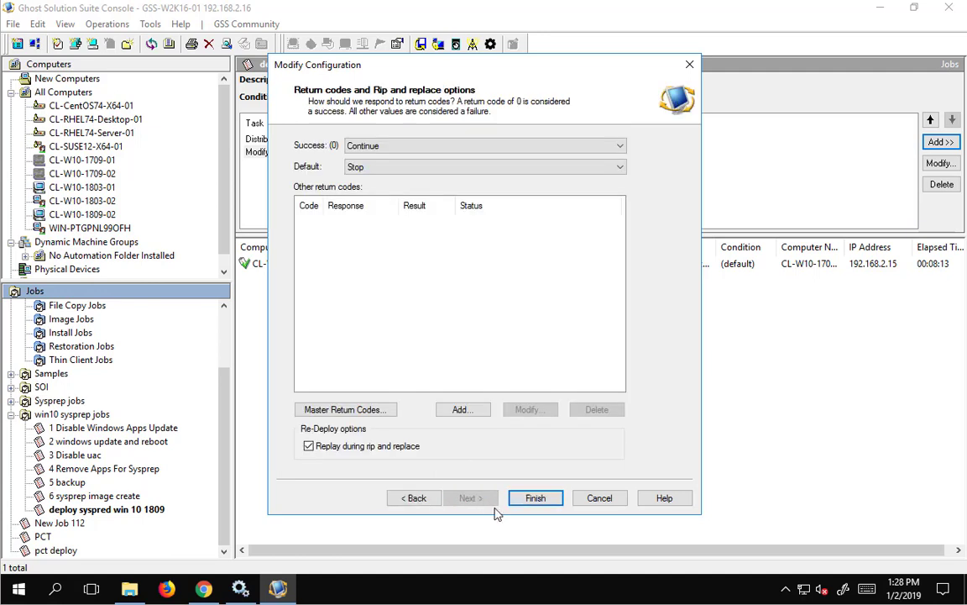
left_click(534, 498)
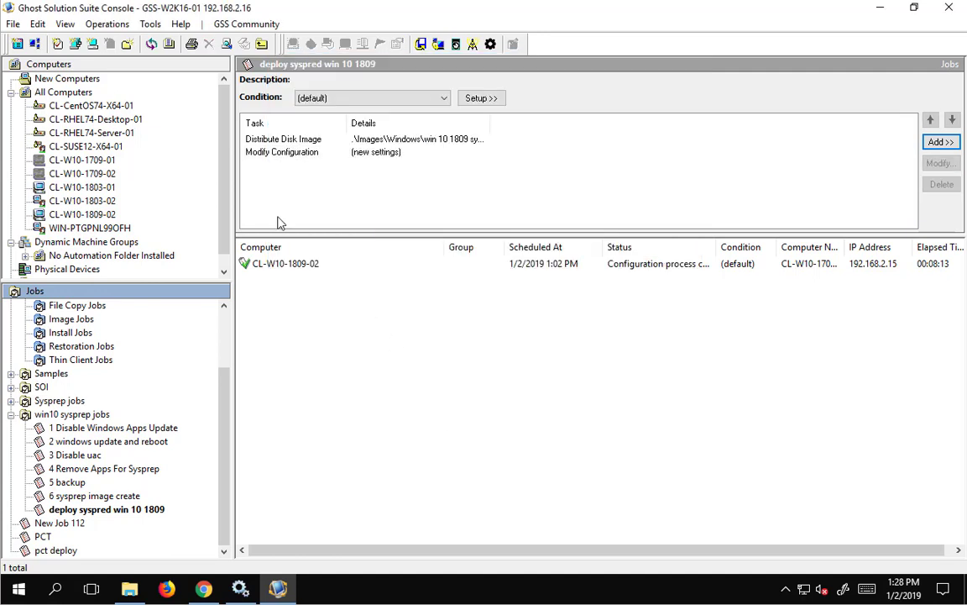
left_click(270, 153)
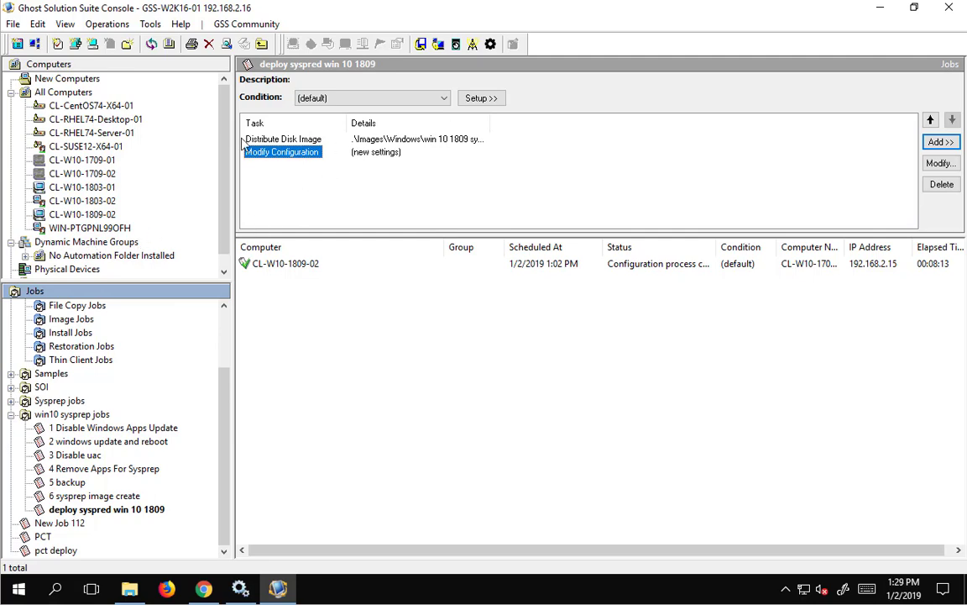
left_click(81, 216)
left_click(84, 227)
right_click(87, 230)
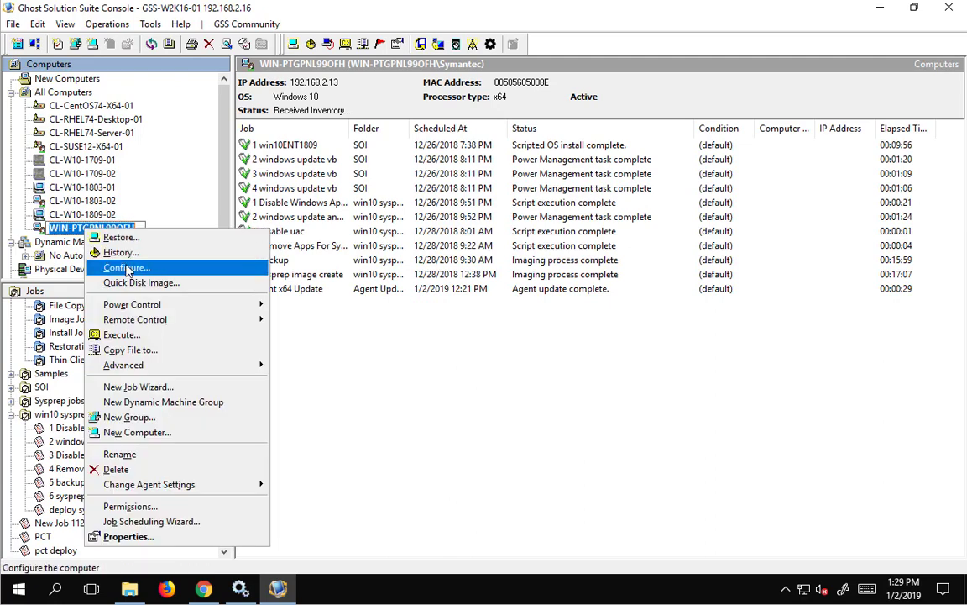
left_click(417, 399)
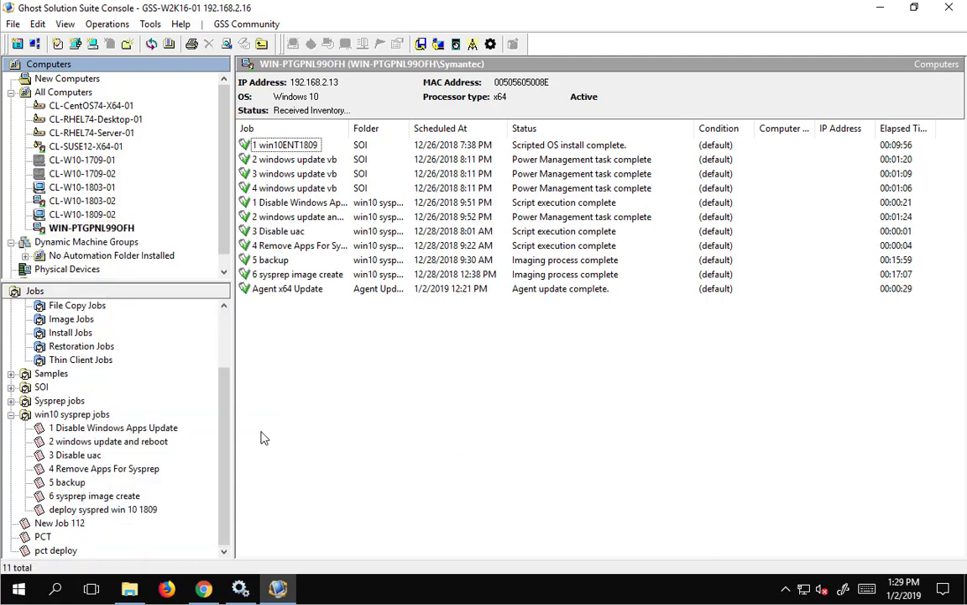
left_click(92, 510)
left_click(268, 154)
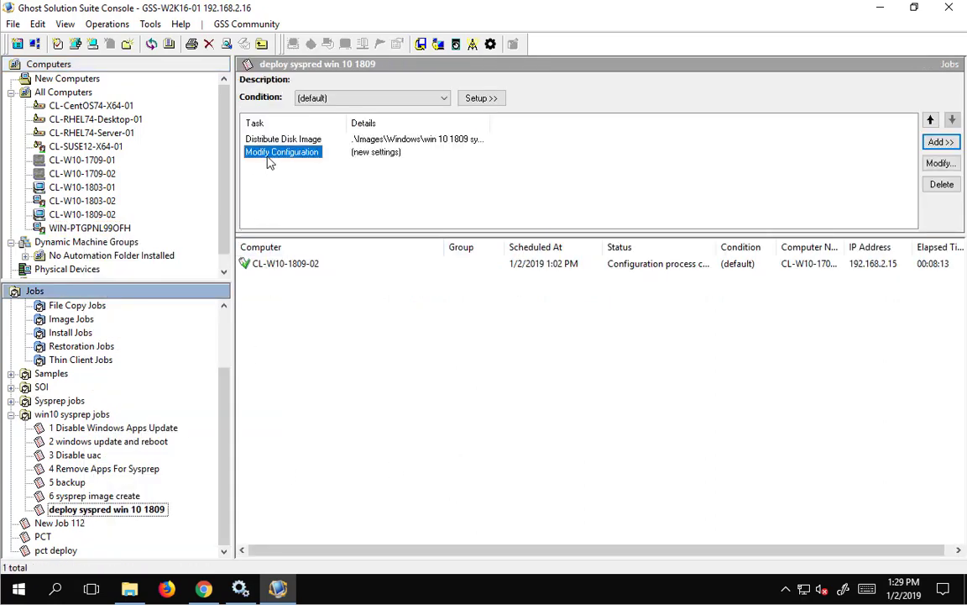